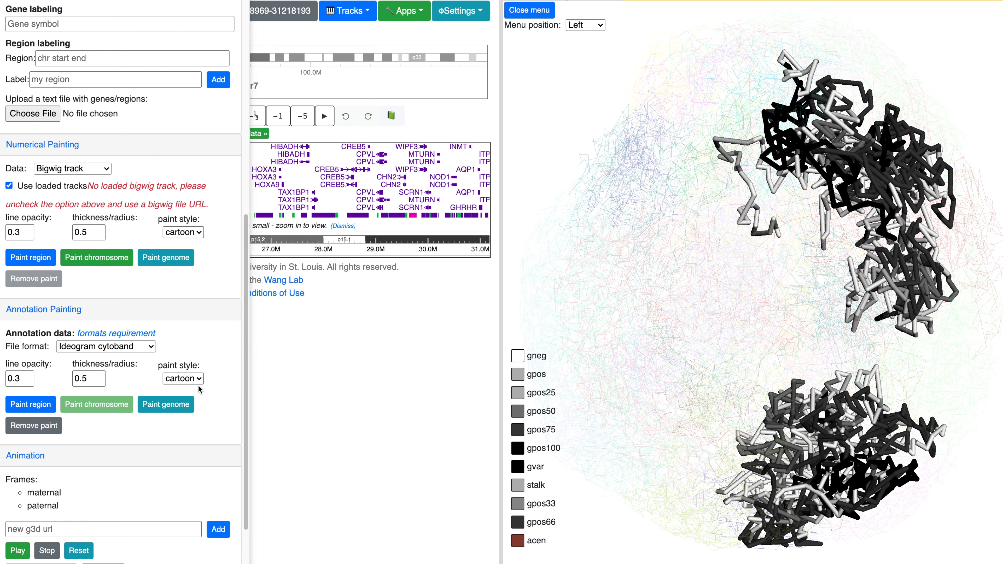
# - Set the annotation paint style to sphere and paint the chromosome with the ideogram cytobands
pyautogui.click(183, 378)
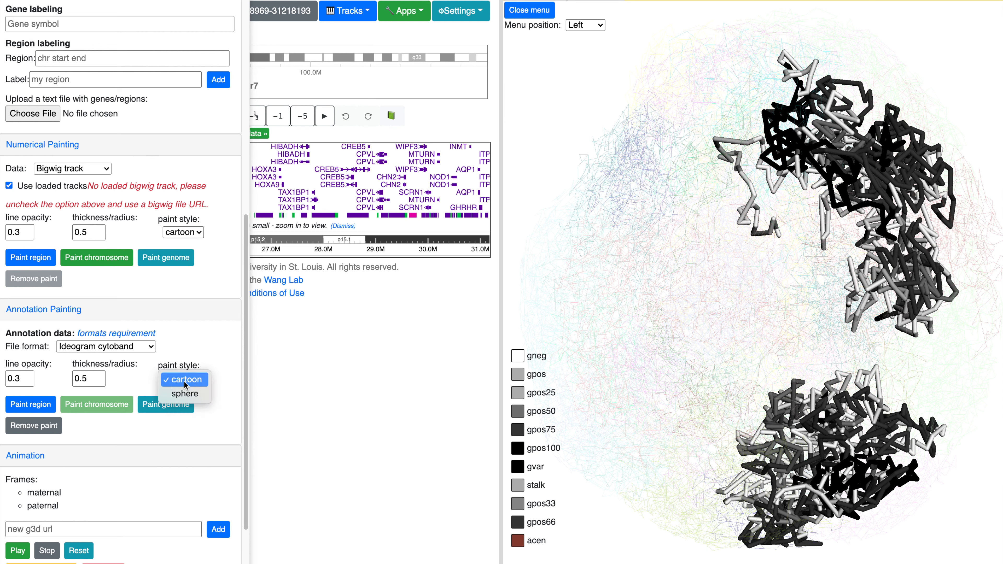
pyautogui.click(182, 395)
pyautogui.click(98, 407)
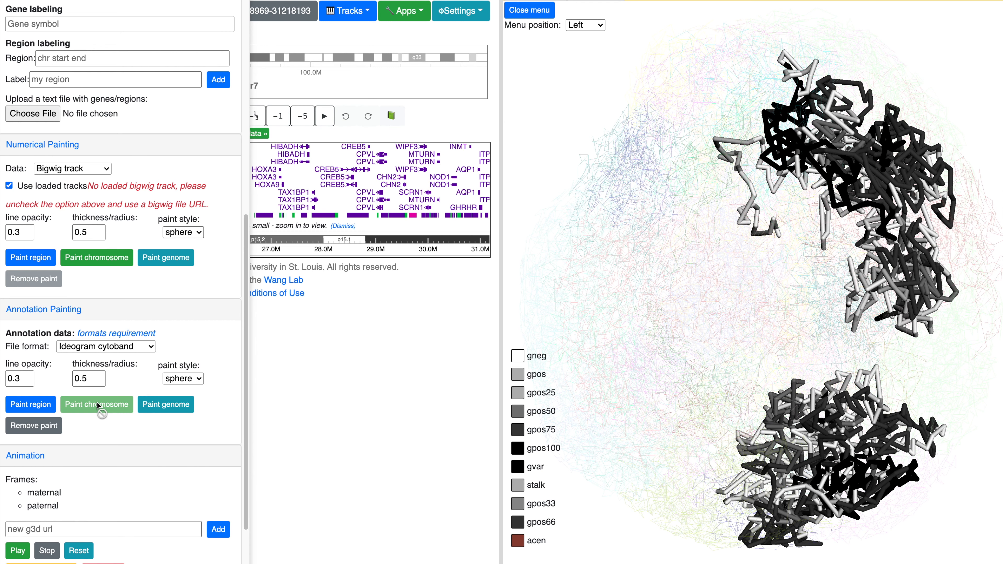
# - Set the annotation paint style back to cartoon and paint the whole genome with the ideogram cytobands
pyautogui.click(181, 379)
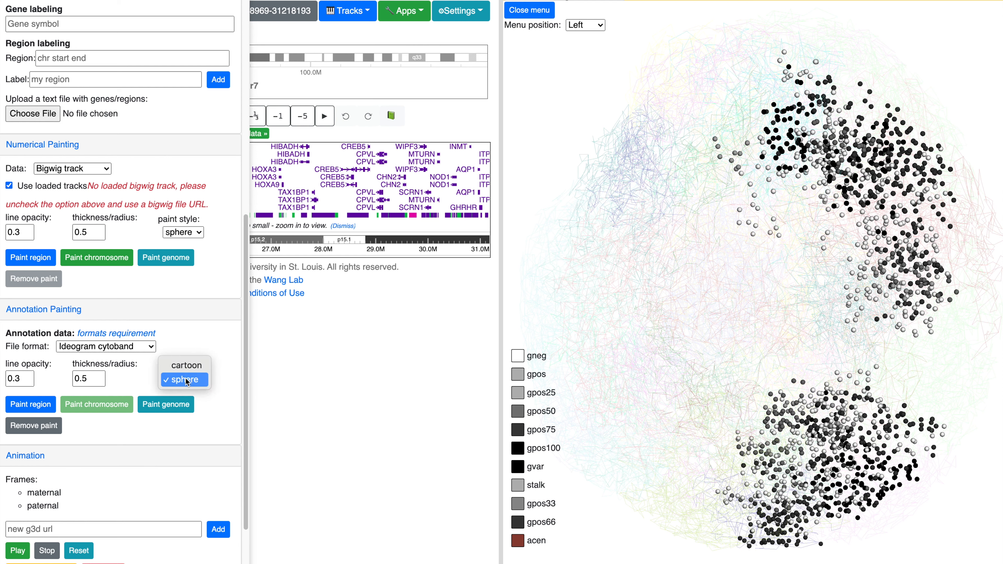
pyautogui.click(175, 367)
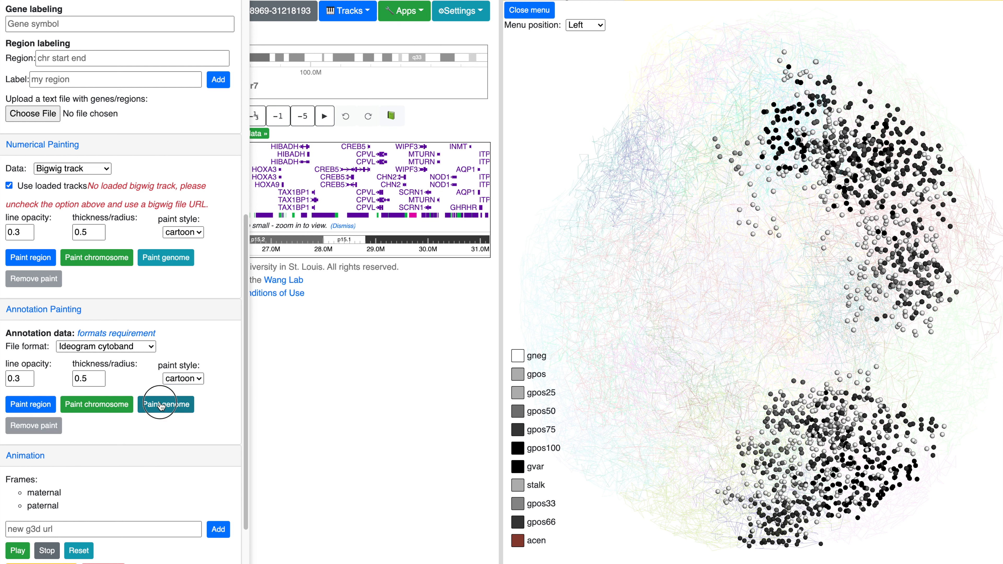
pyautogui.click(165, 404)
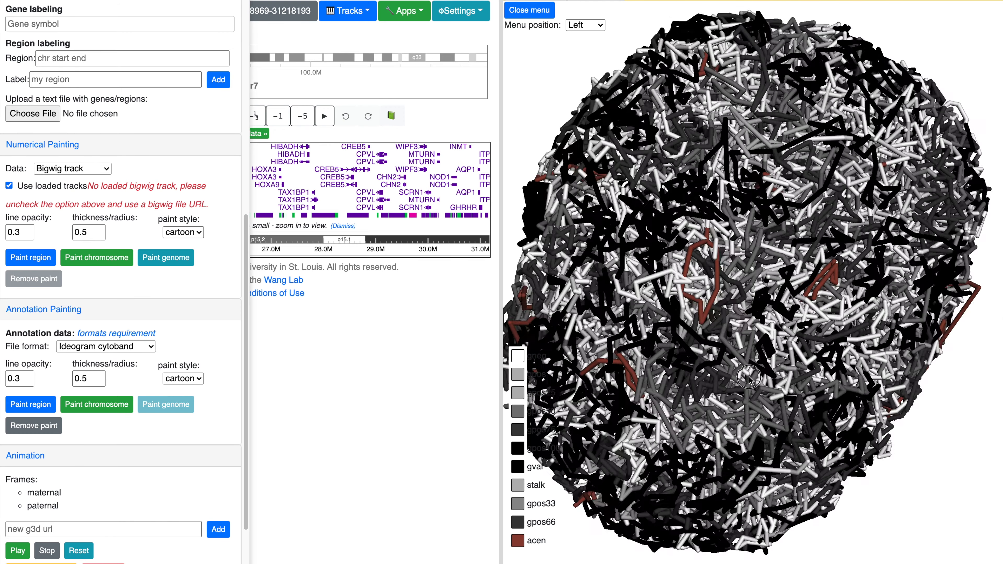
pyautogui.moveTo(749, 377); pyautogui.dragTo(809, 408)
pyautogui.scroll(3, 809, 409)
pyautogui.scroll(-6, 810, 409)
pyautogui.scroll(-3, 810, 411)
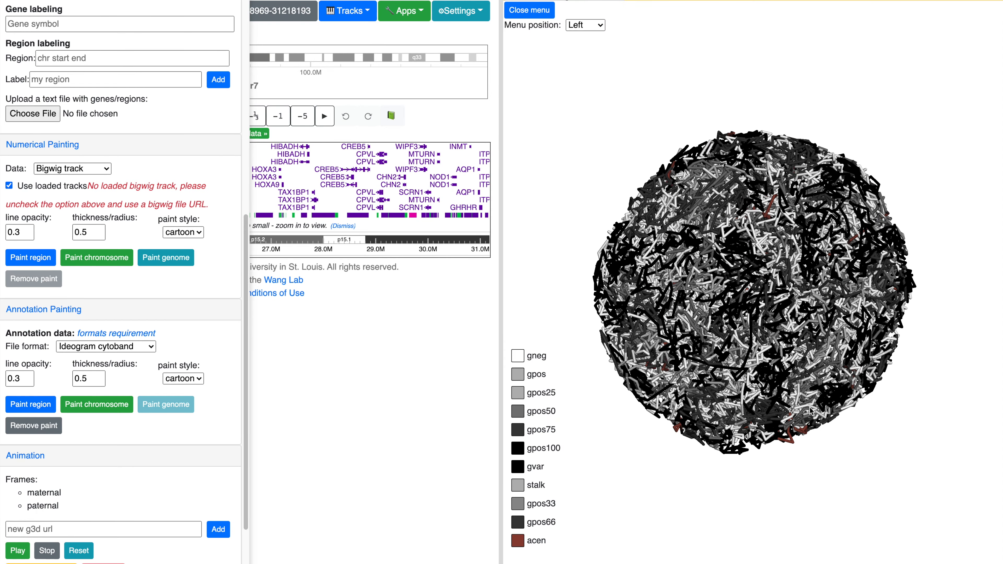
pyautogui.moveTo(781, 349); pyautogui.dragTo(786, 379)
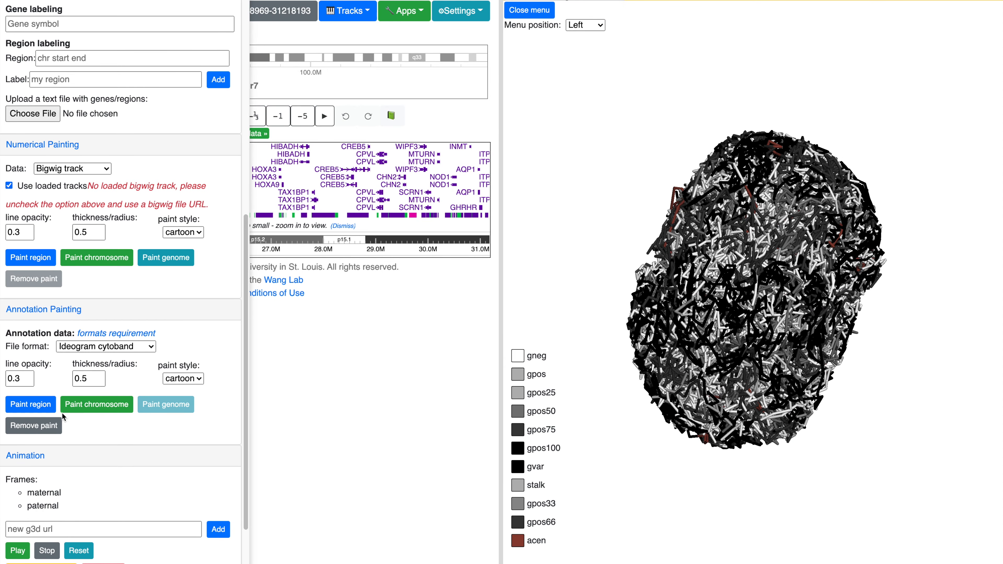
# - Load refGene.txt.gz as UCSC refGene annotation and paint first the region, then the chromosome with it
pyautogui.click(81, 347)
pyautogui.click(78, 424)
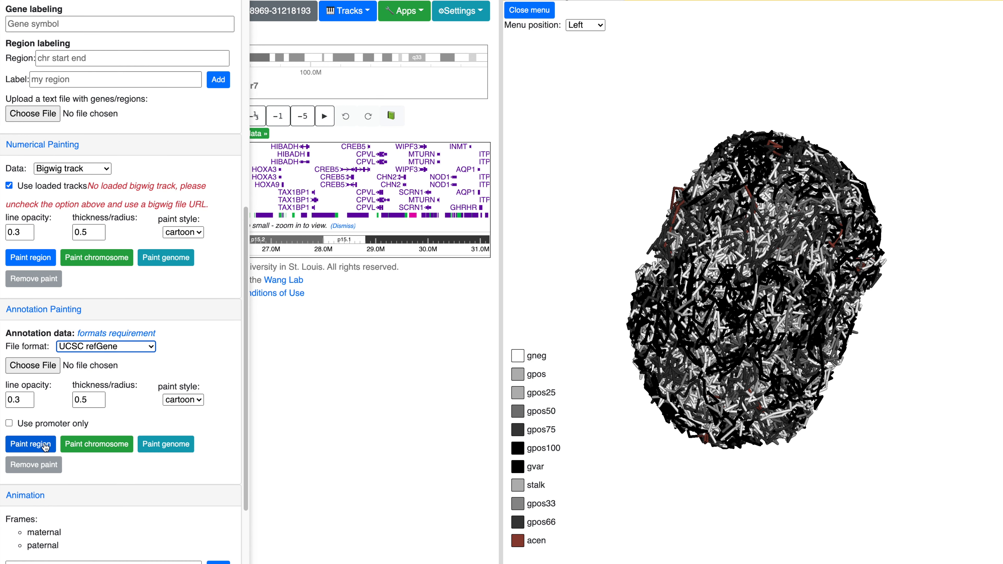
pyautogui.click(39, 365)
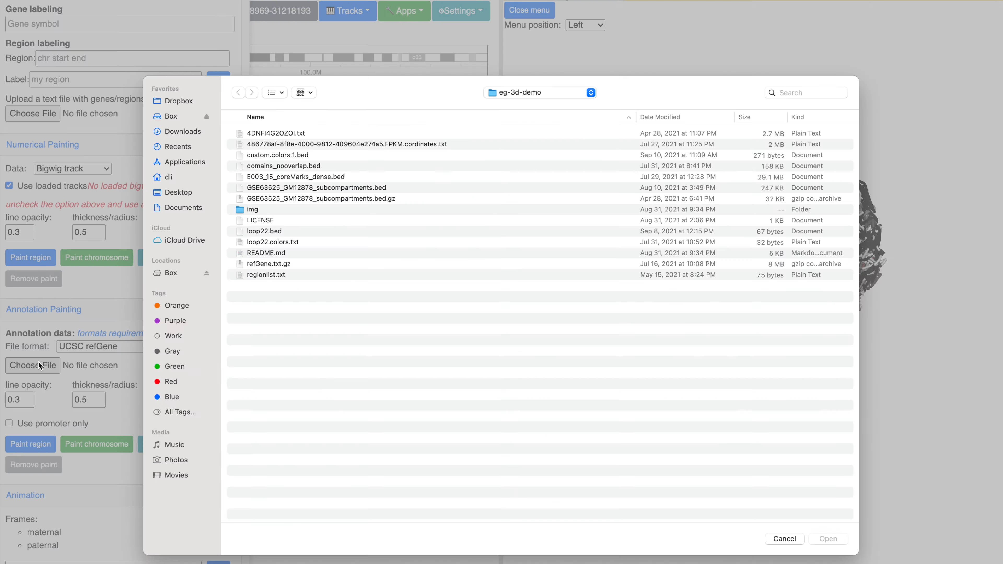
pyautogui.click(261, 263)
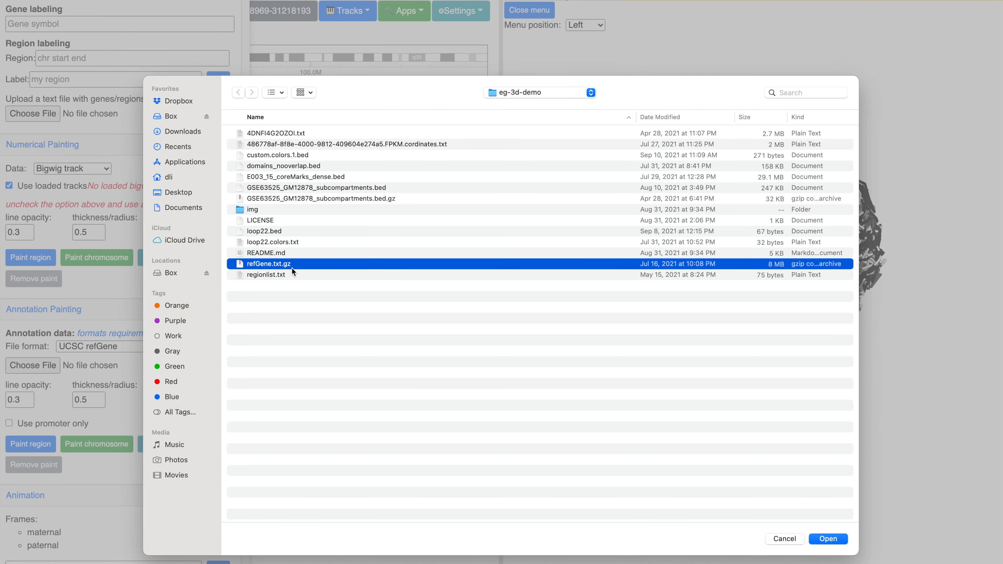
pyautogui.click(828, 538)
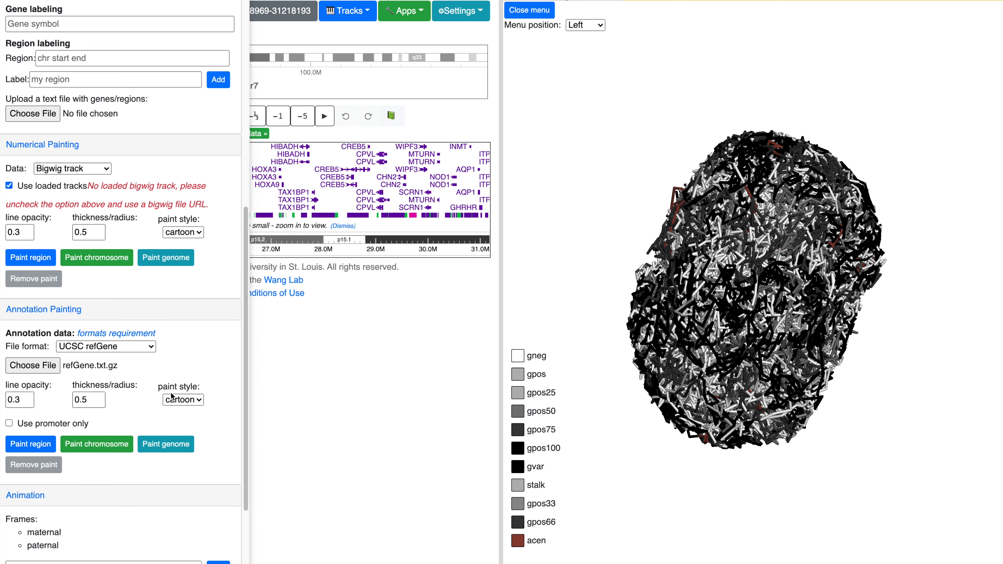
pyautogui.click(51, 443)
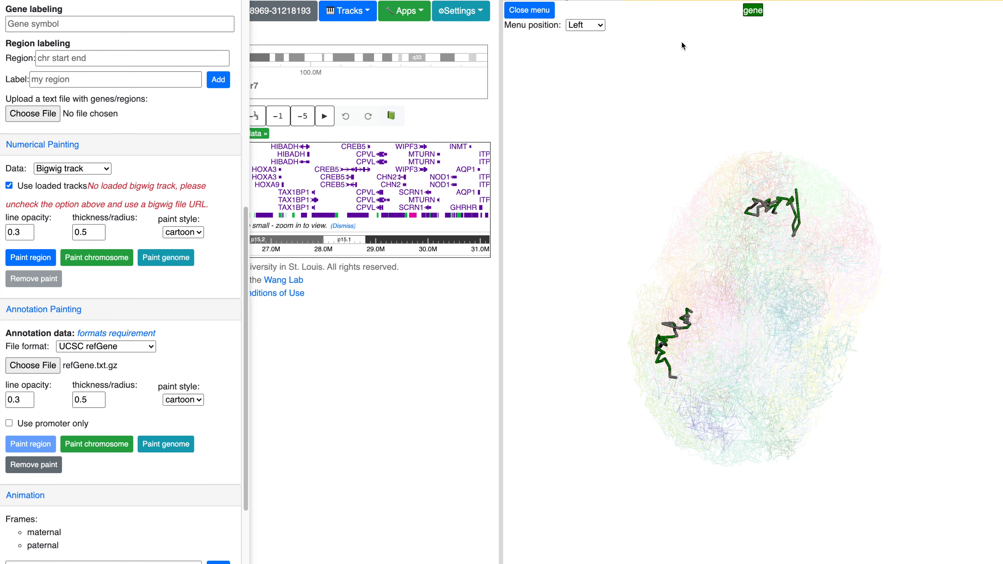
pyautogui.click(108, 444)
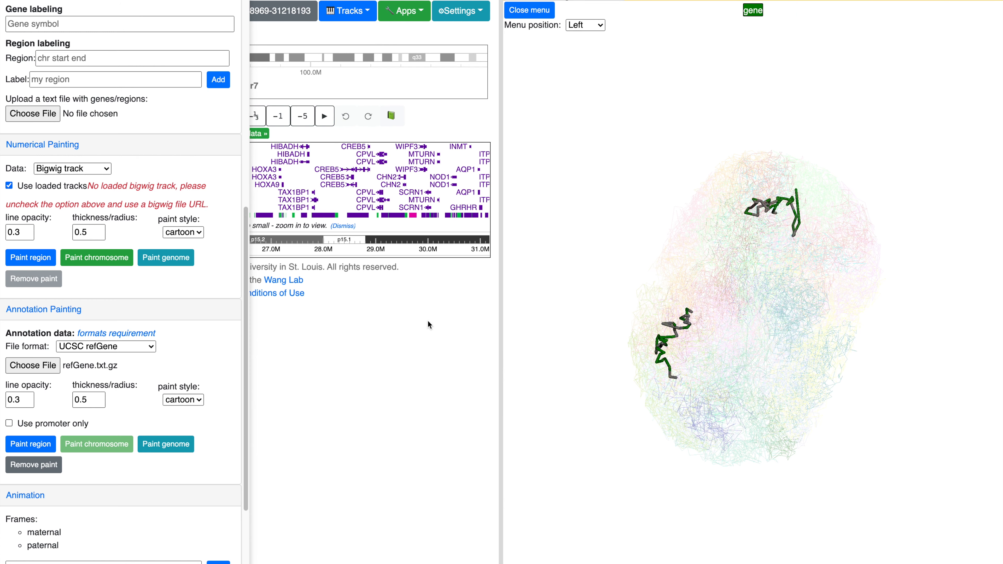
# - Recolor the painted genes in the 3D model to purple (RGB 189, 16, 224)
pyautogui.click(753, 13)
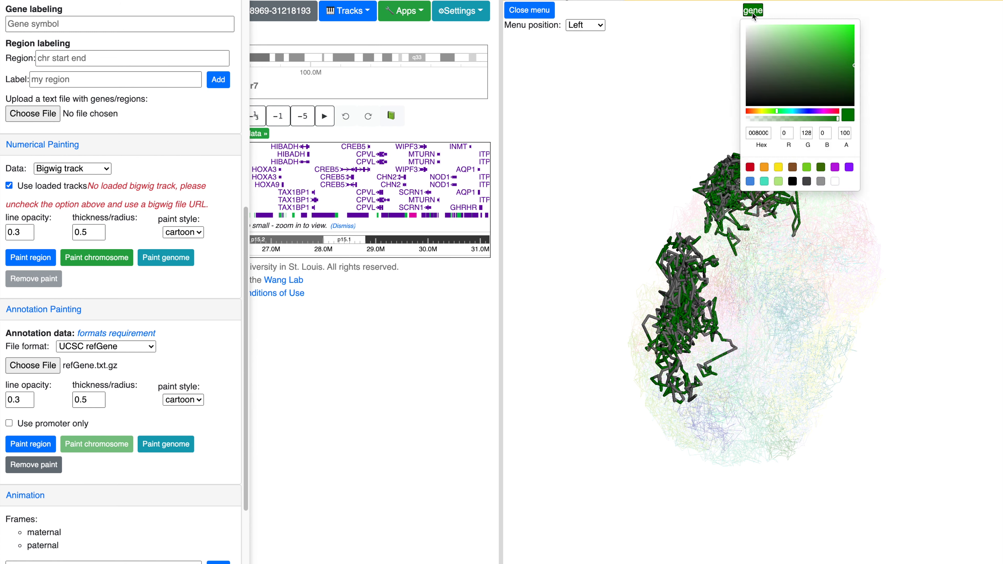
pyautogui.click(835, 170)
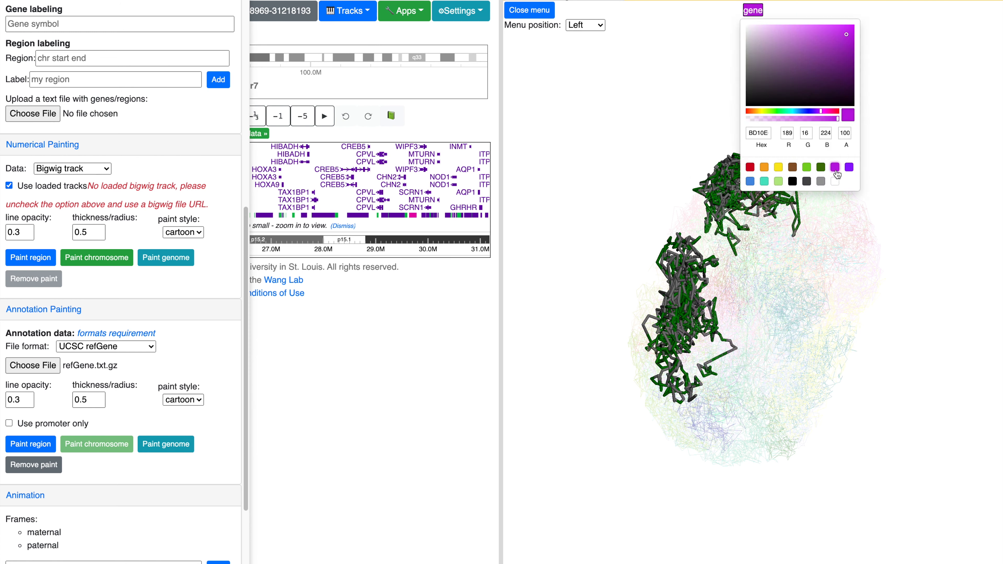
pyautogui.click(646, 177)
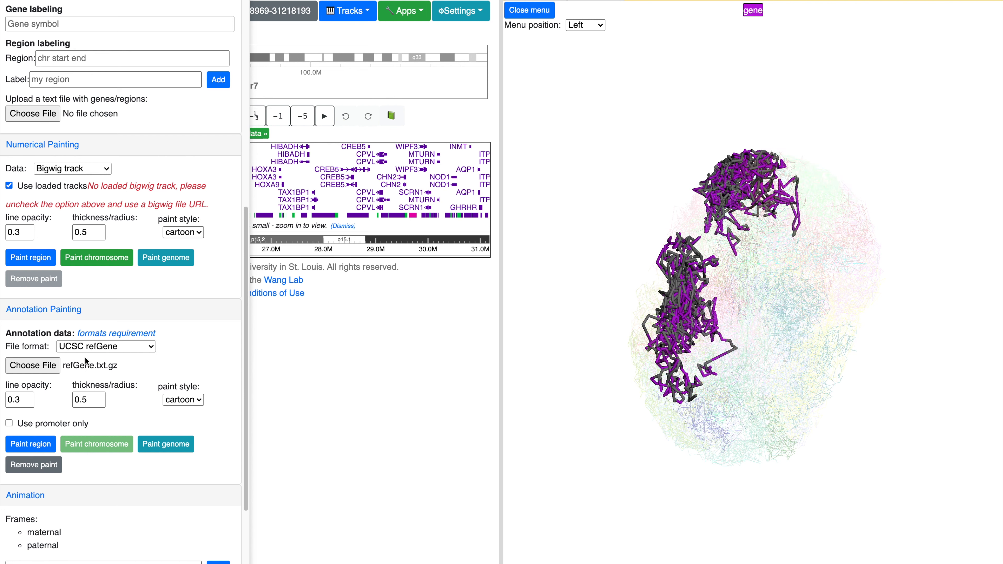
# - Repaint the chromosome with refGene promoters only and recolor the promoters purple
pyautogui.click(9, 424)
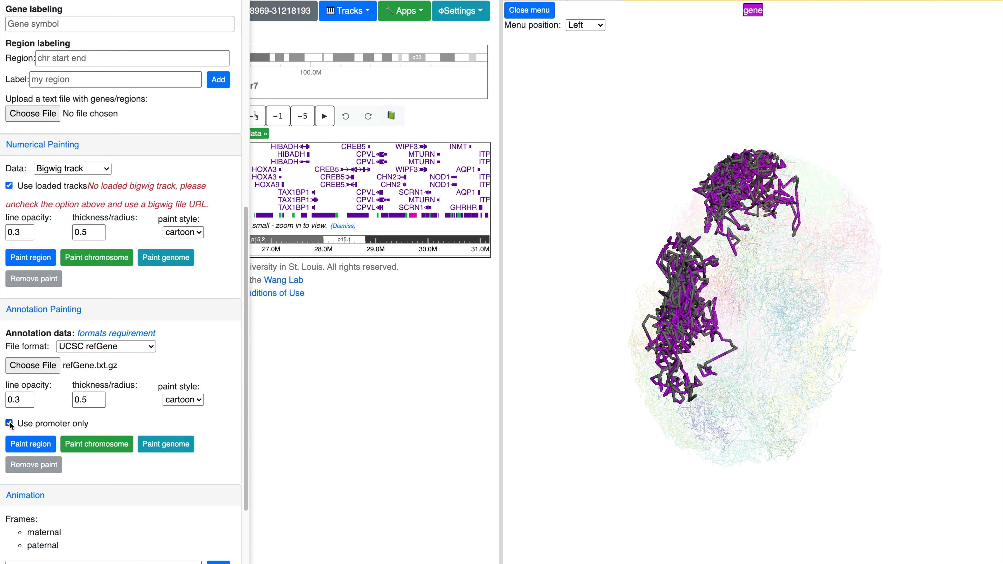
pyautogui.click(90, 444)
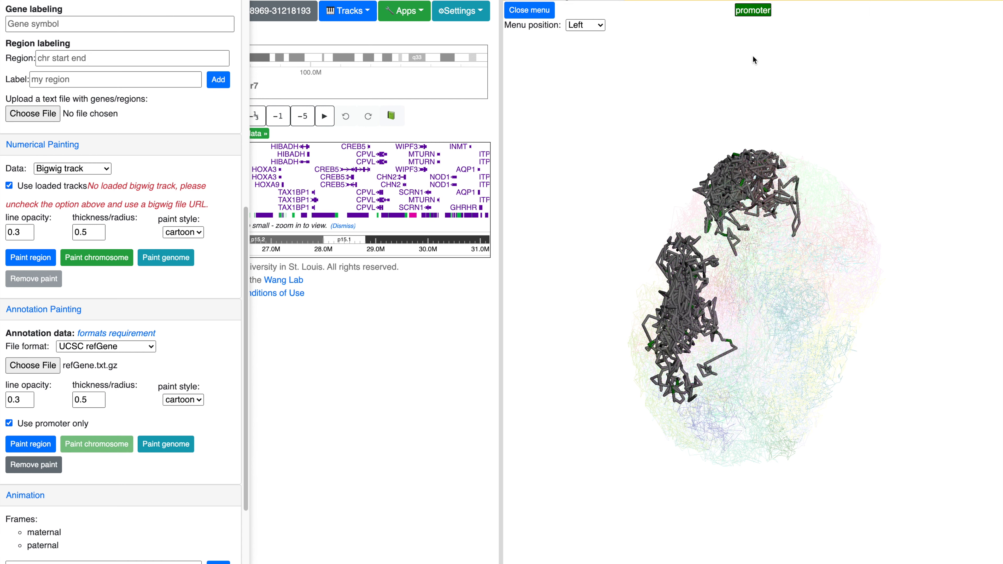
pyautogui.click(756, 12)
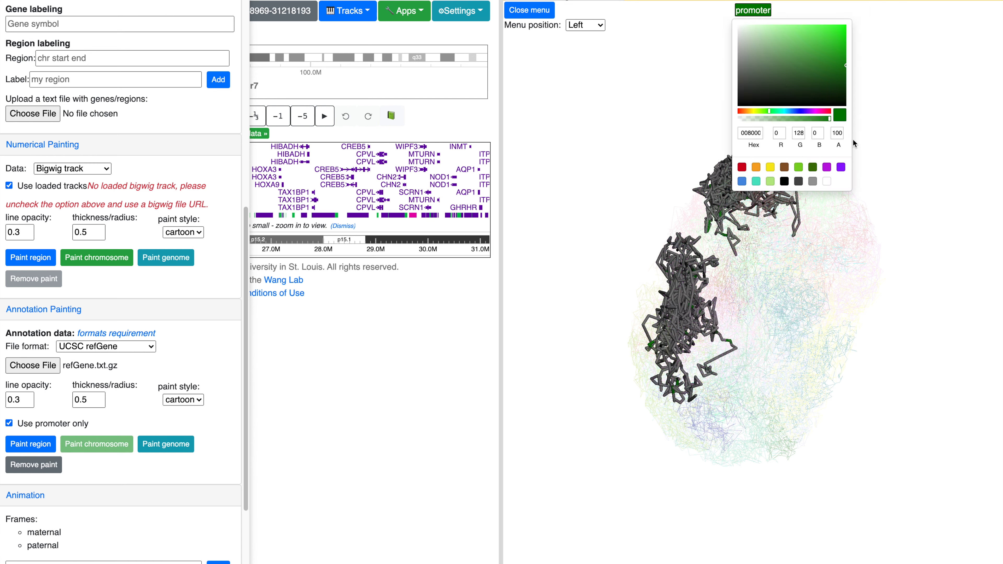
pyautogui.click(826, 167)
pyautogui.click(745, 234)
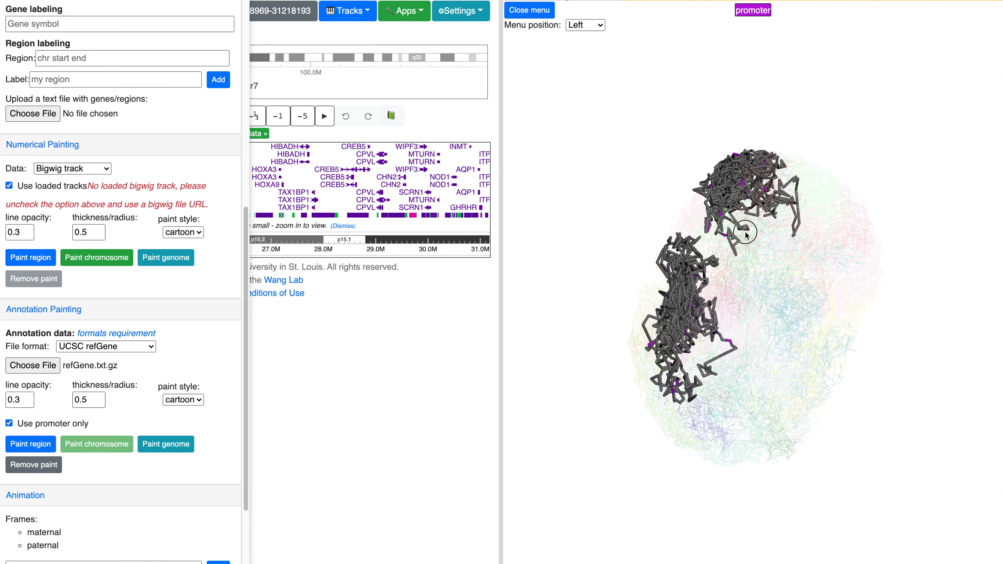
pyautogui.moveTo(746, 233); pyautogui.dragTo(873, 251)
pyautogui.moveTo(754, 226); pyautogui.dragTo(658, 246)
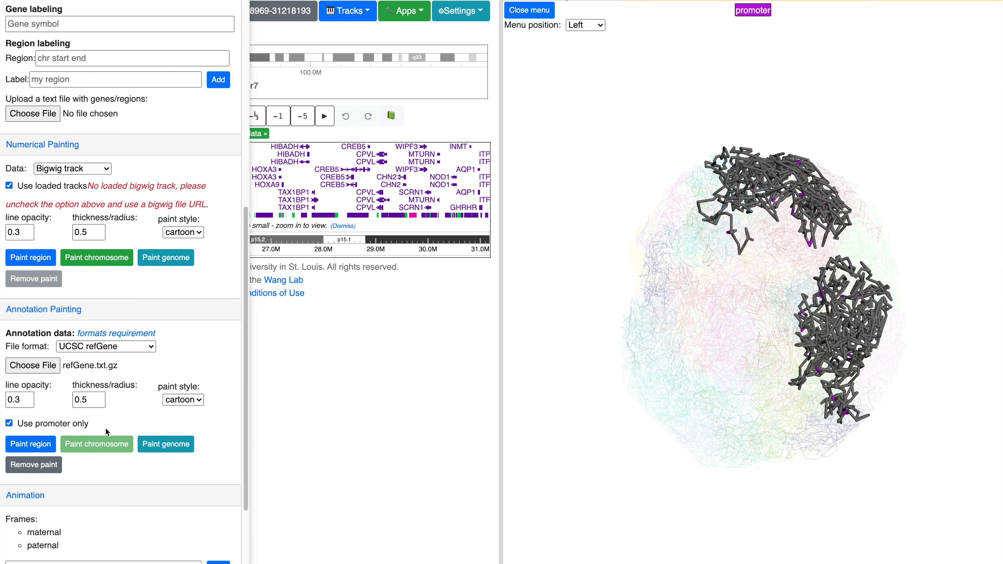
# - Set the annotation format to Bed (9 columns) and open E003_15_coreMarks_dense.bed in the text editor to examine its columns
pyautogui.click(105, 347)
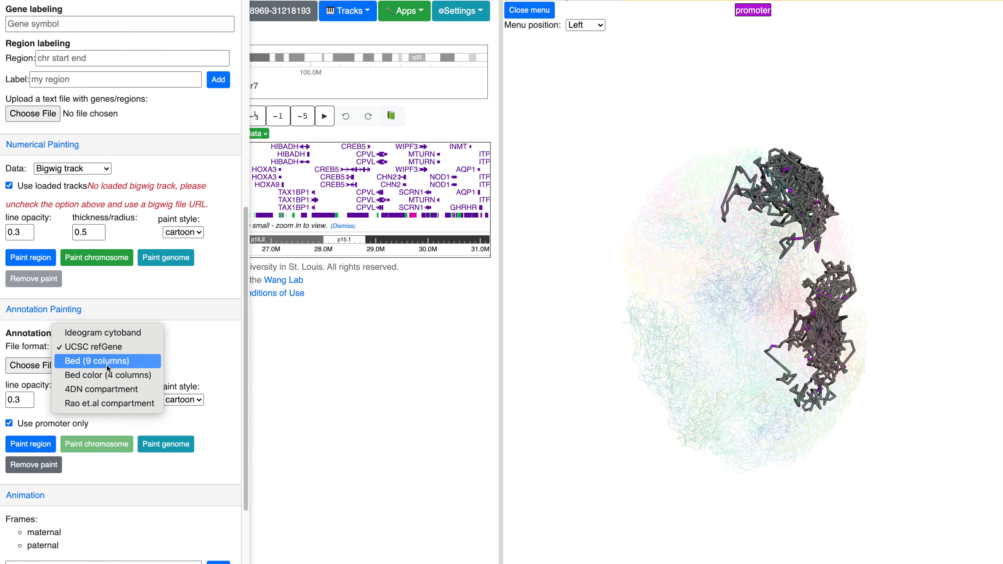
pyautogui.click(108, 361)
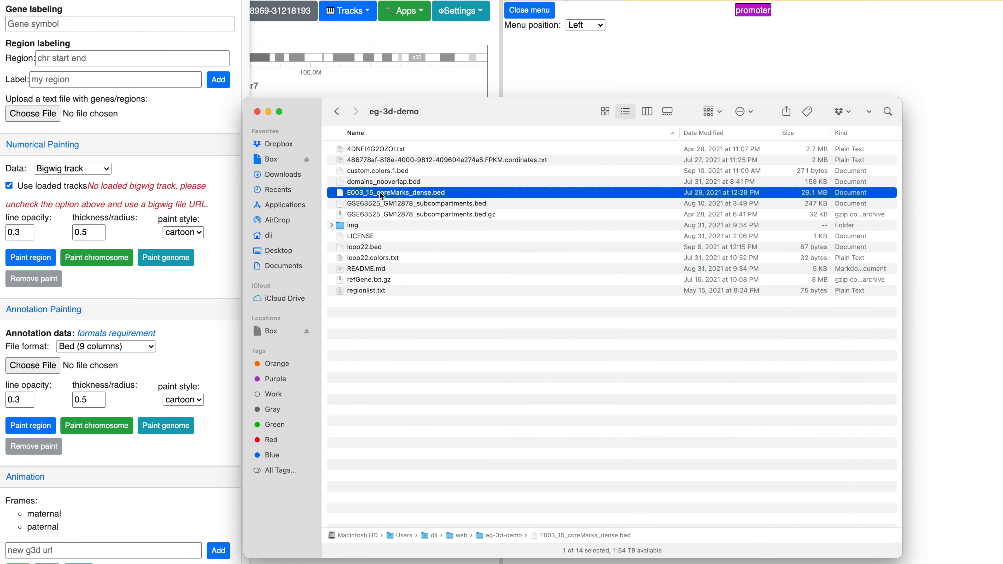
pyautogui.press('super+o')
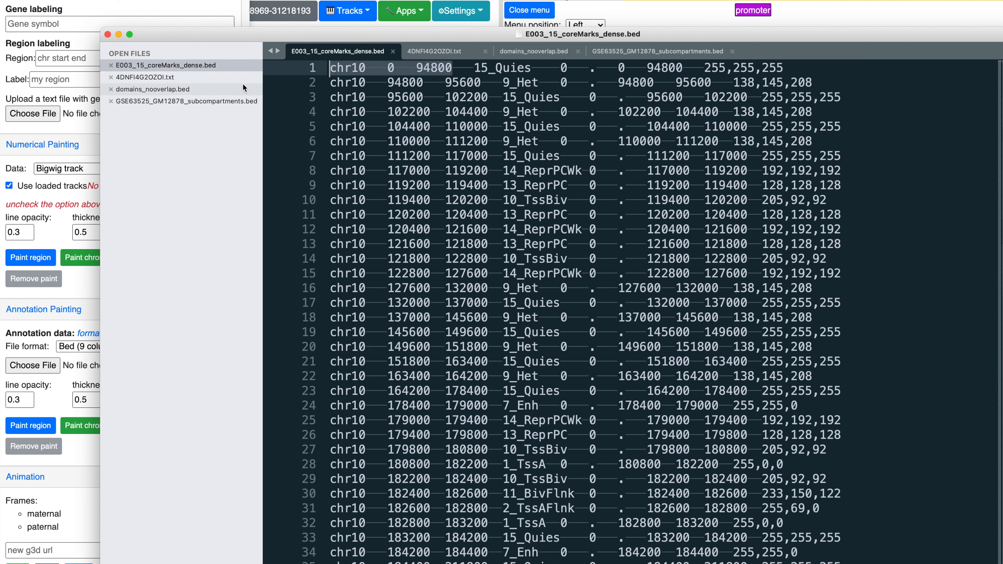
pyautogui.click(330, 112)
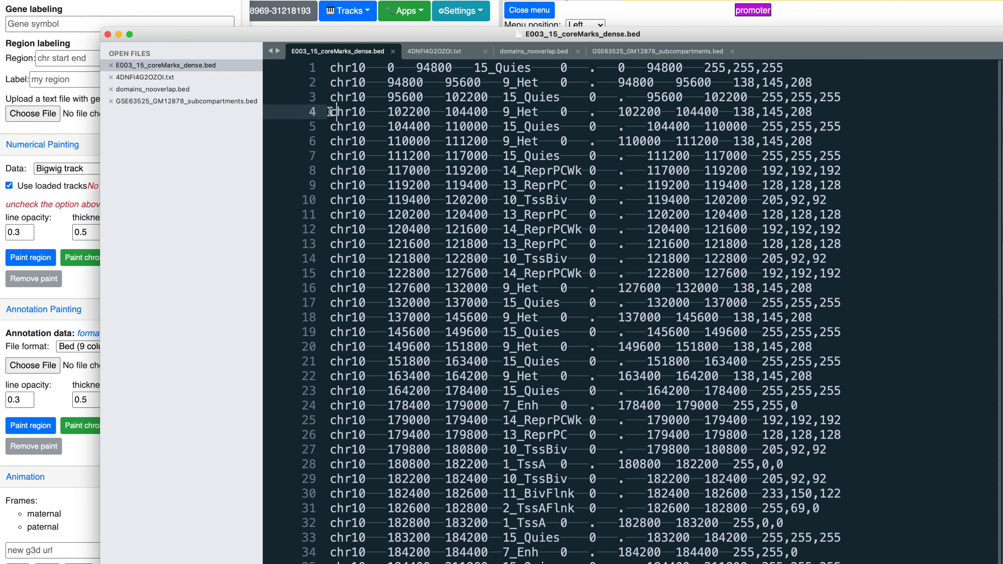
pyautogui.moveTo(331, 68); pyautogui.dragTo(809, 82)
pyautogui.doubleClick(525, 82)
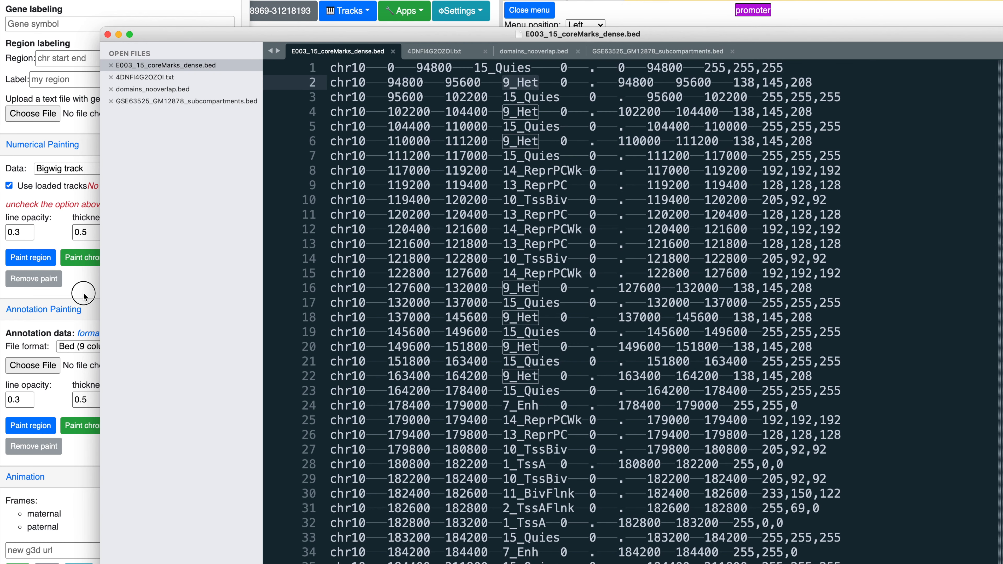
# - Back in the browser, load E003_15_coreMarks_dense.bed as annotation data and paint the region, then the chromosome with it
pyautogui.click(84, 282)
pyautogui.click(47, 367)
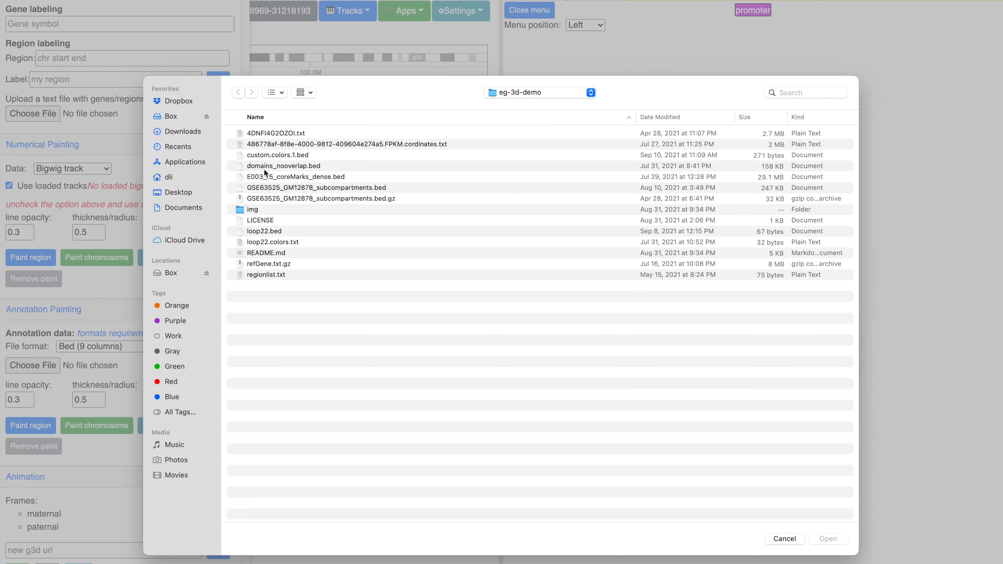
pyautogui.click(268, 178)
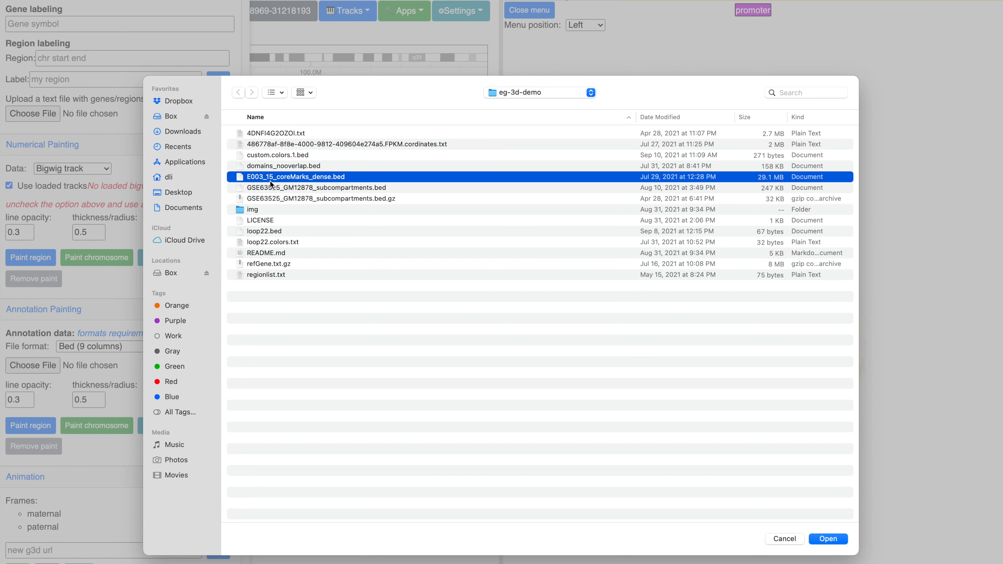
pyautogui.click(831, 539)
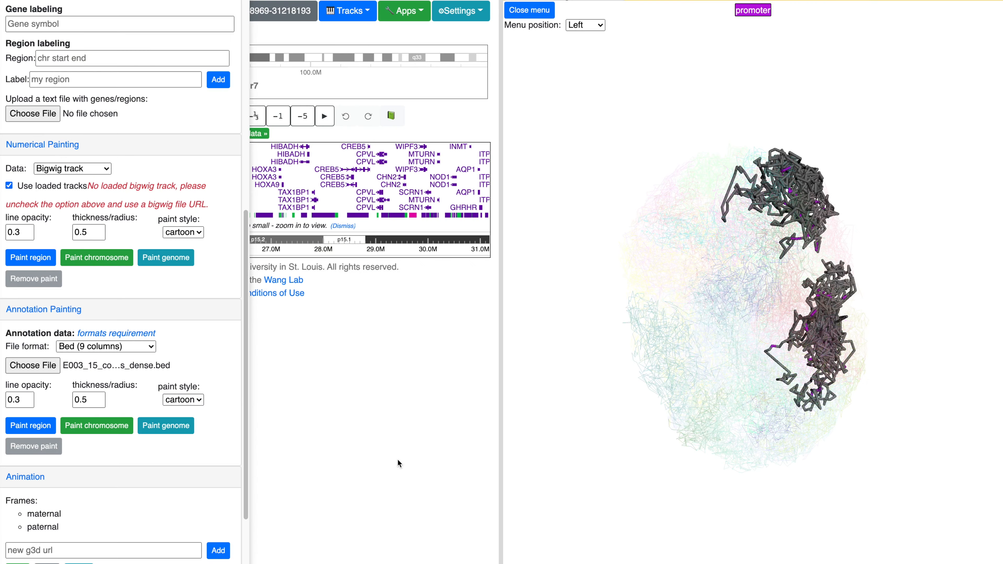
pyautogui.click(38, 426)
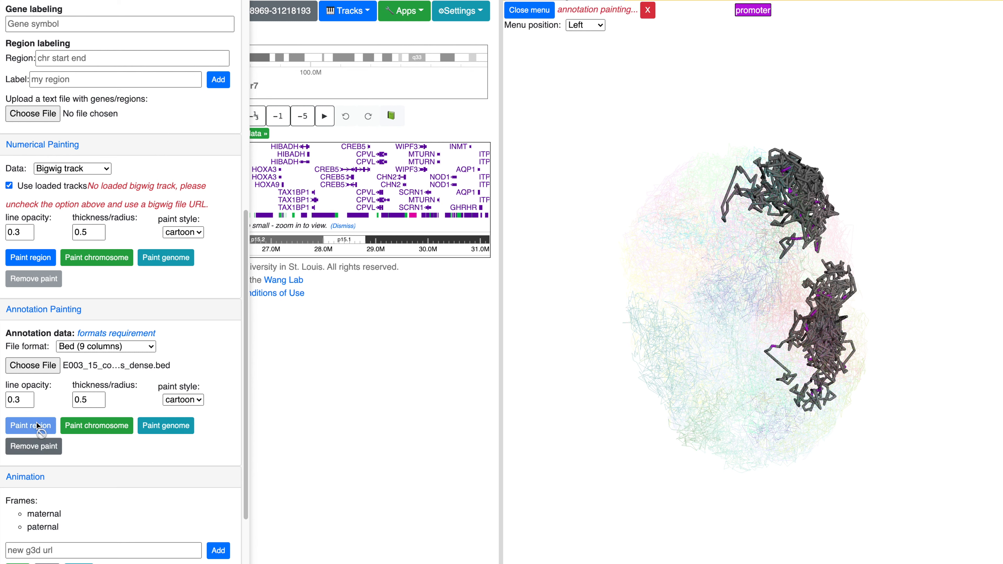
pyautogui.click(91, 427)
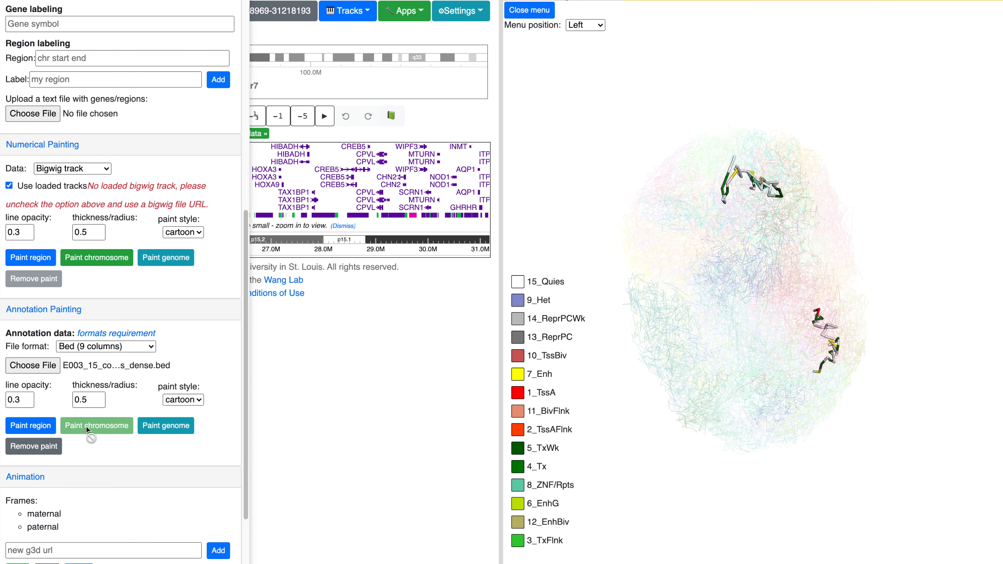
pyautogui.moveTo(802, 331); pyautogui.dragTo(853, 345)
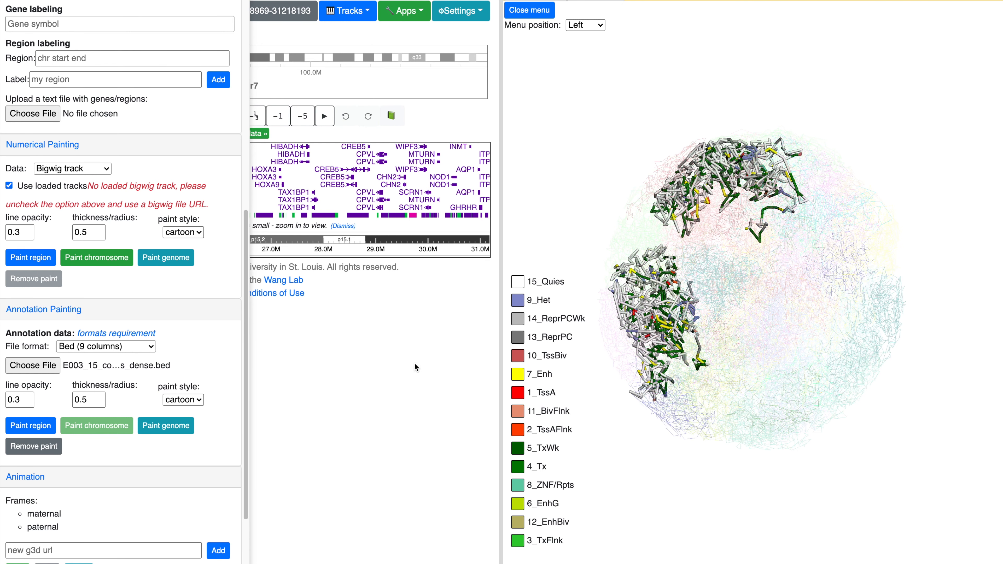
# - Set the annotation format to Bed color (4 columns), locate domains_nooverlap.bed and examine its columns in the text editor
pyautogui.click(116, 347)
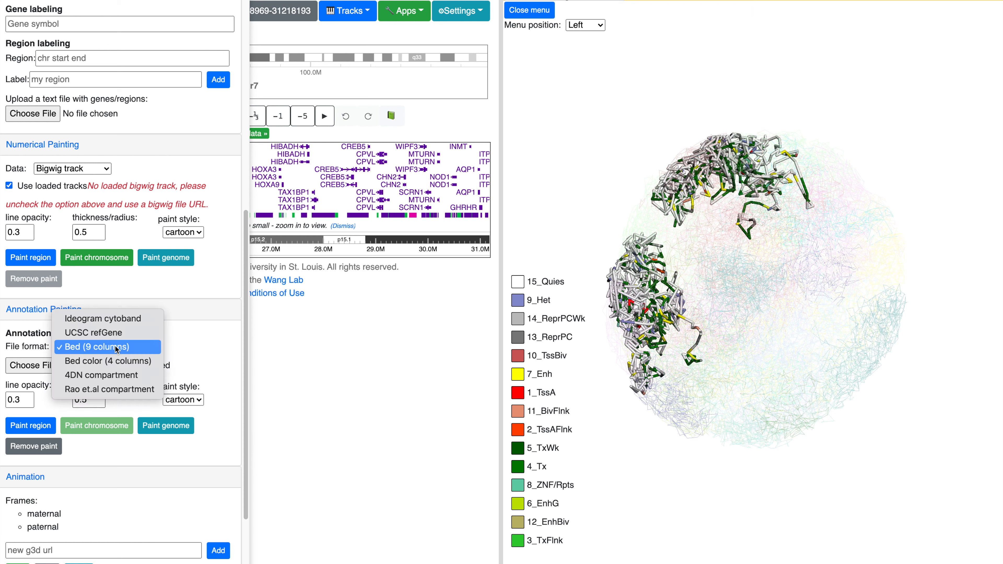
pyautogui.click(113, 361)
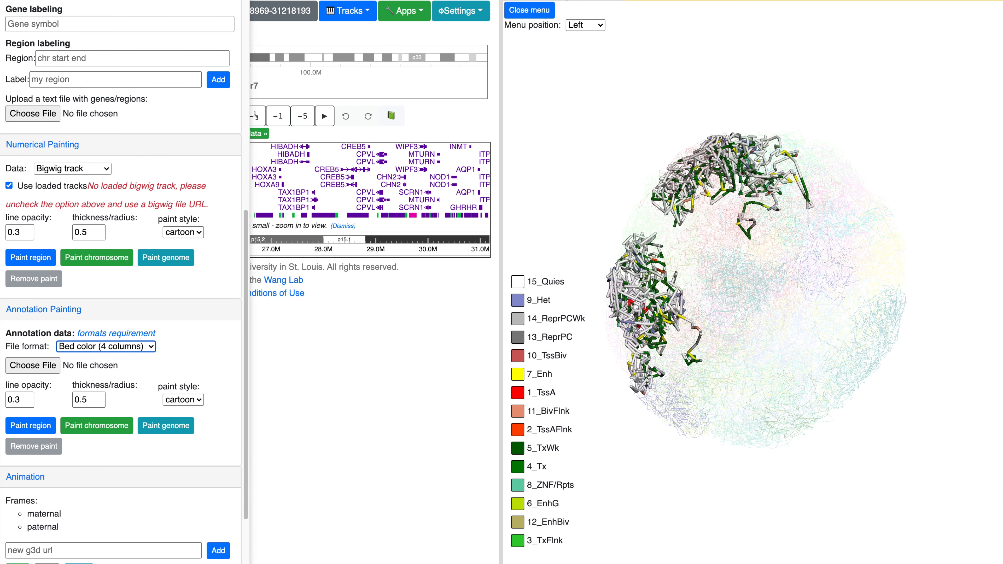
pyautogui.press('super+Tab')
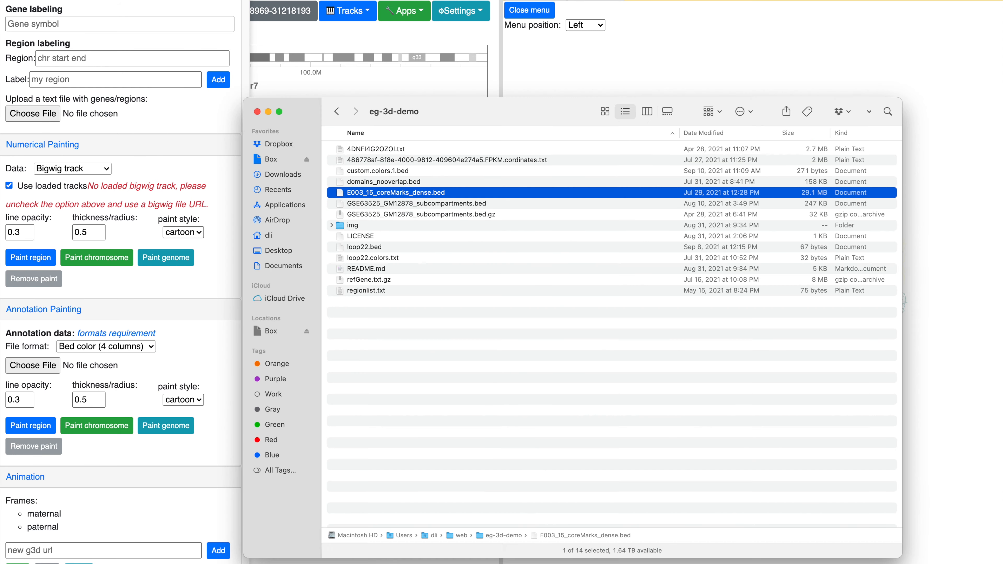
pyautogui.click(364, 182)
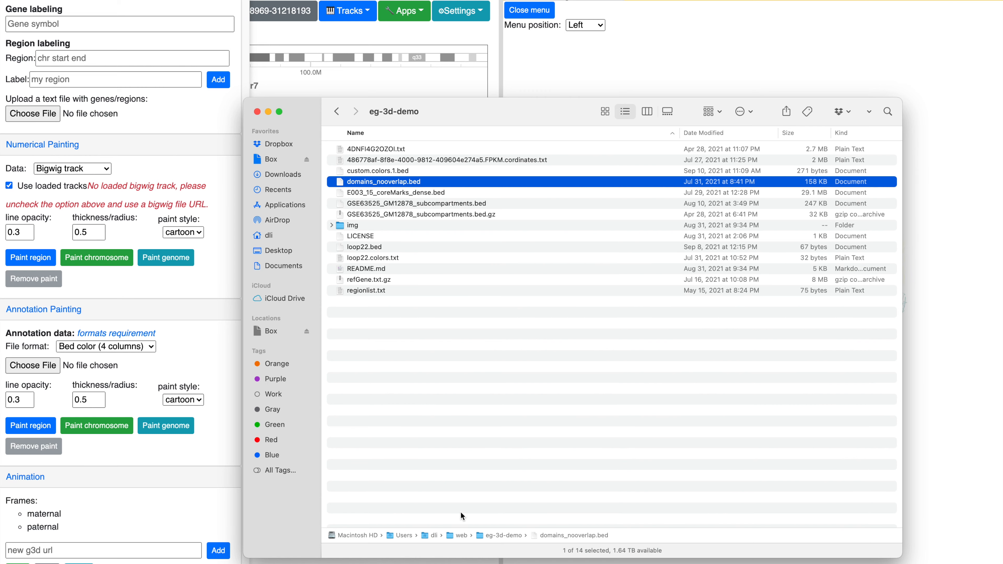
pyautogui.press('super+Tab')
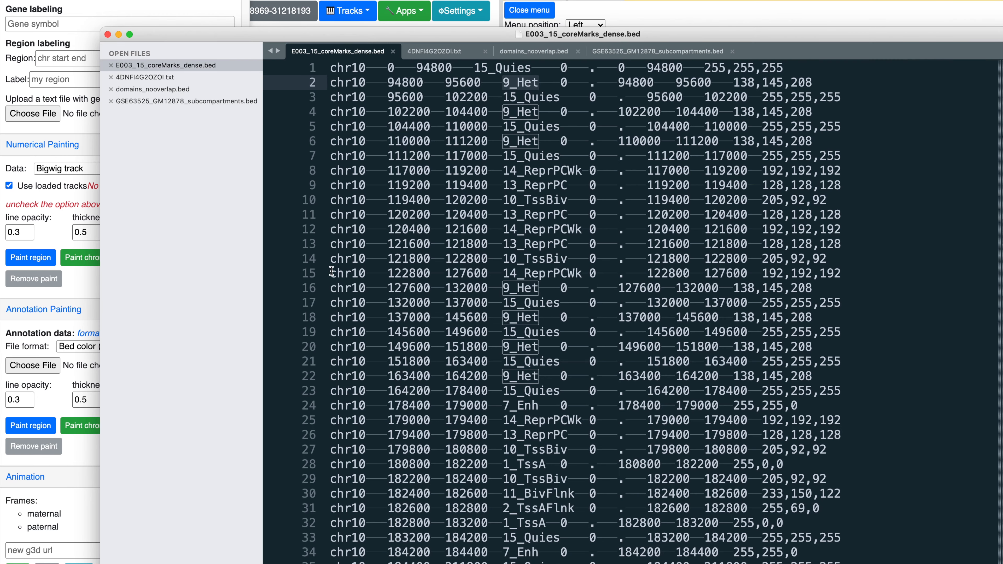
pyautogui.click(172, 89)
pyautogui.moveTo(316, 67); pyautogui.dragTo(583, 250)
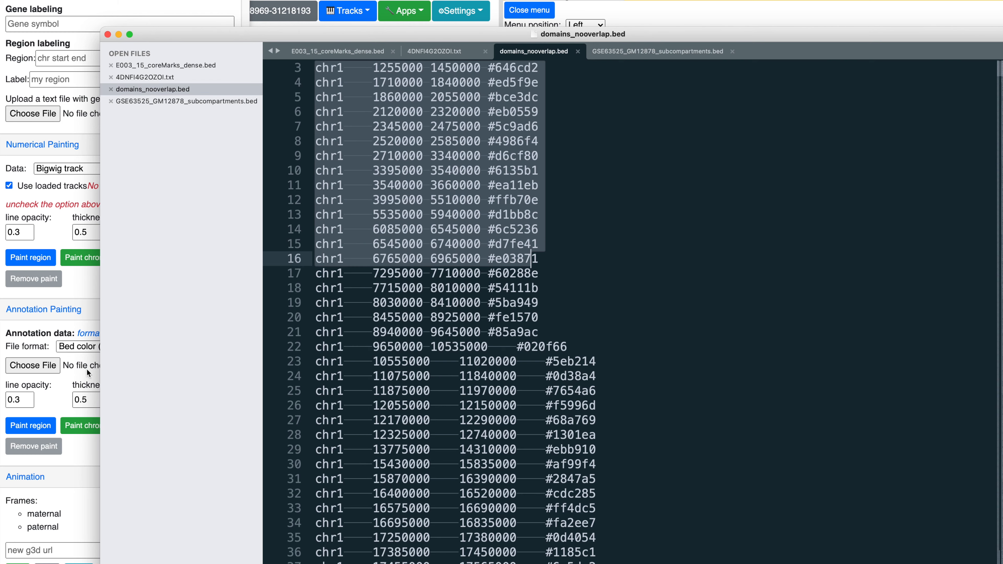
# - Back in the browser, load domains_nooverlap.bed as annotation data and paint the region, then the chromosome with it
pyautogui.click(35, 365)
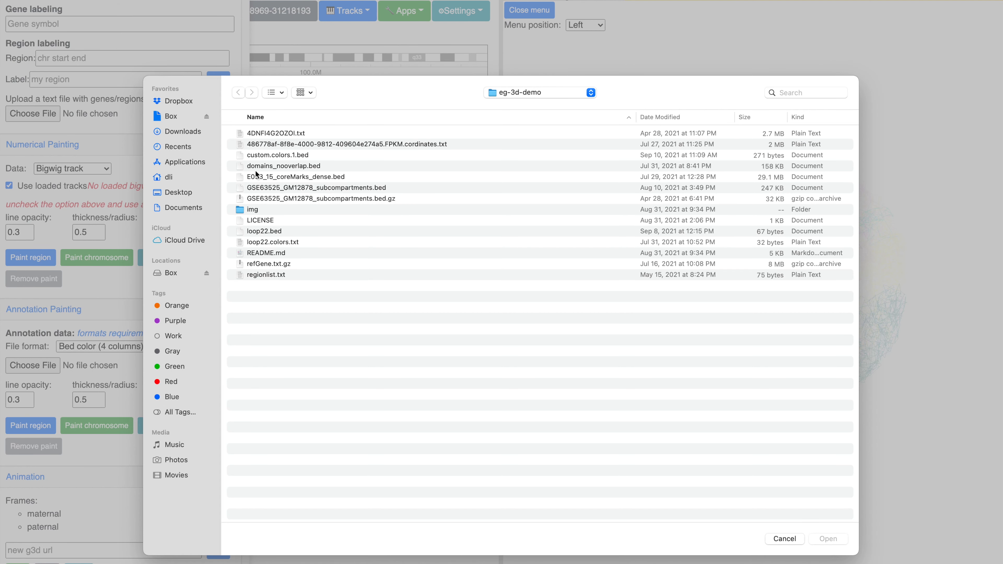
pyautogui.click(288, 167)
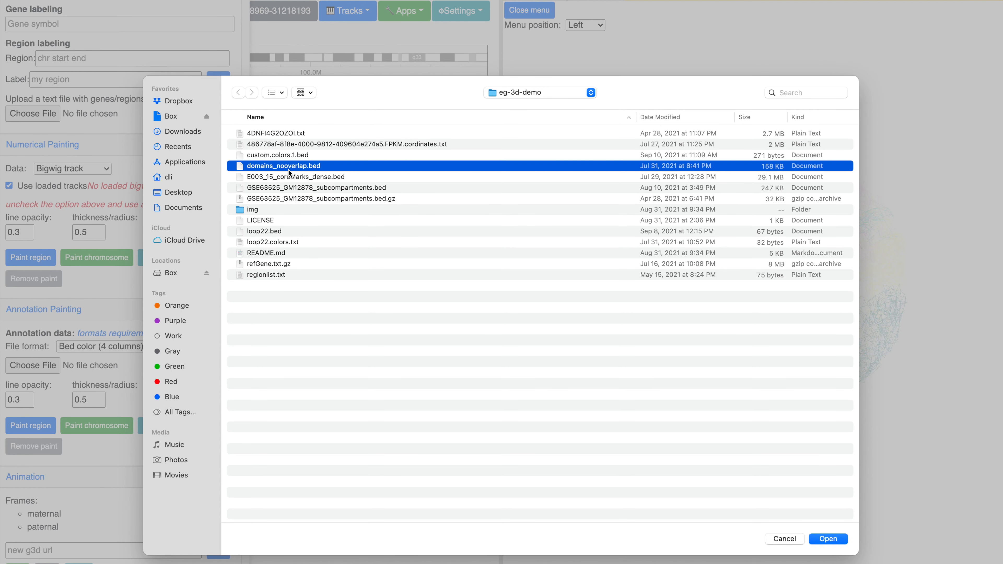
pyautogui.click(836, 541)
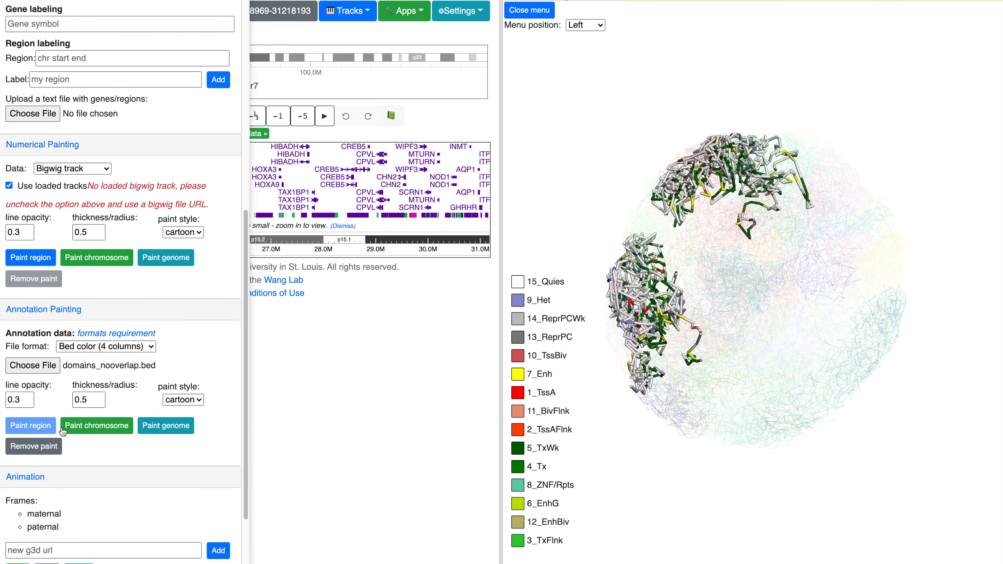
pyautogui.click(97, 431)
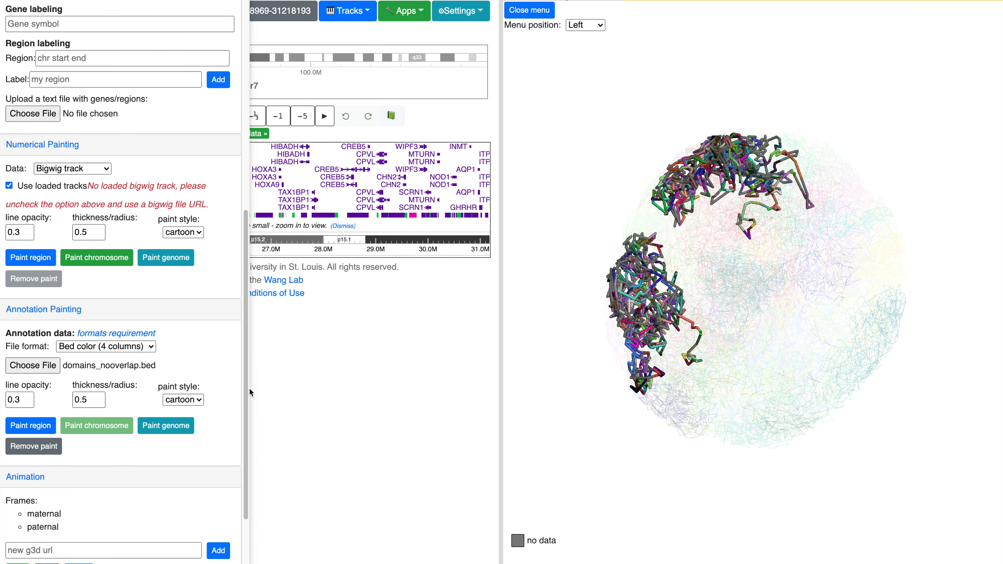
pyautogui.moveTo(674, 293); pyautogui.dragTo(628, 318)
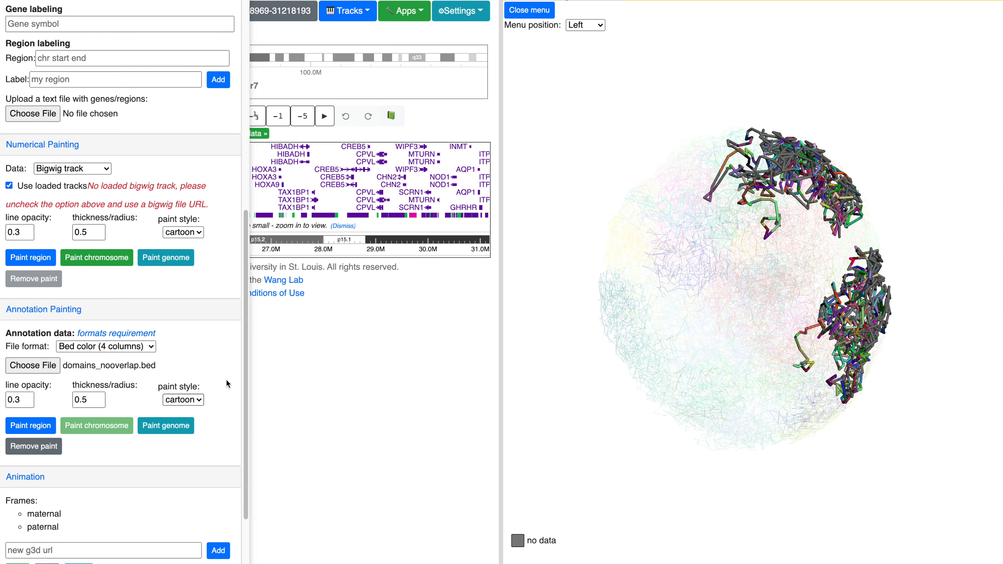
# - Set the annotation format to 4DN compartment, locate 4DNFI4G2OZOI.txt and examine its columns in the text editor
pyautogui.click(111, 349)
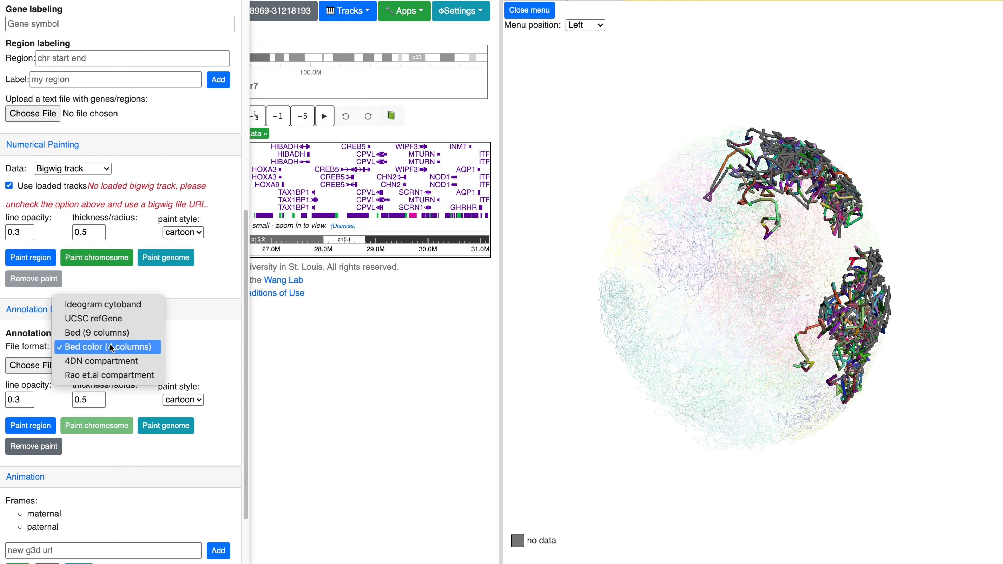
pyautogui.click(111, 361)
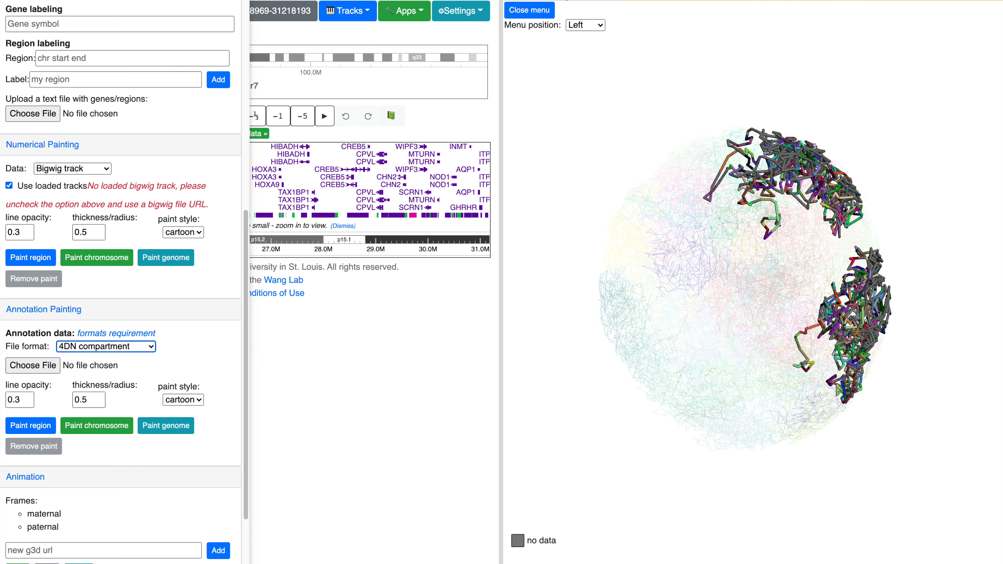
pyautogui.press('super+Tab')
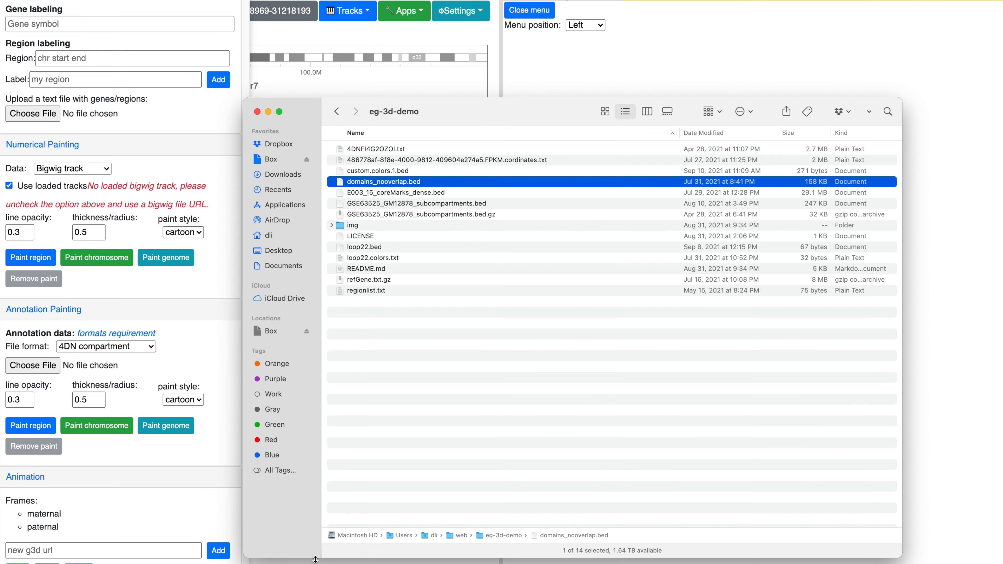
pyautogui.click(361, 149)
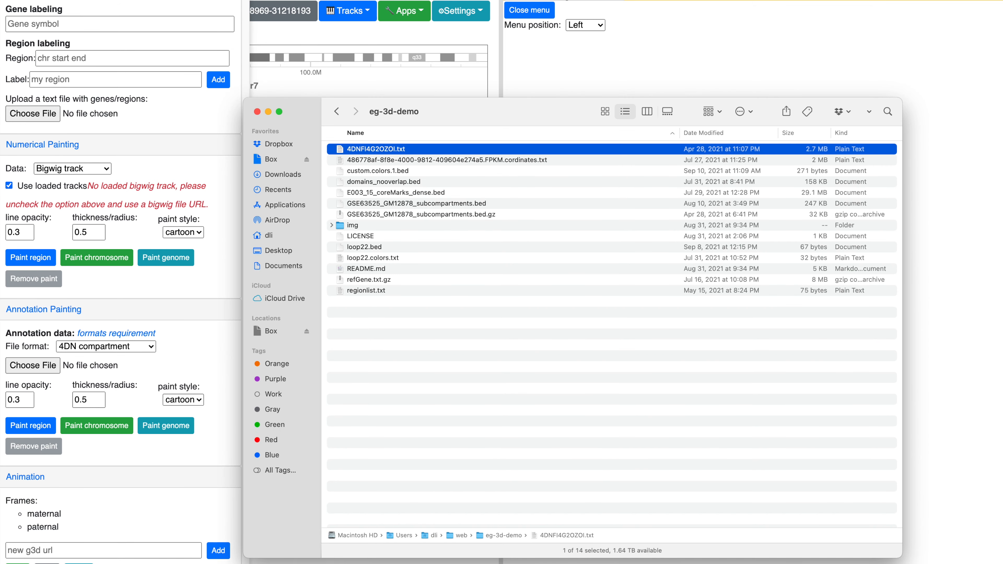
pyautogui.press('super+Tab')
pyautogui.click(162, 77)
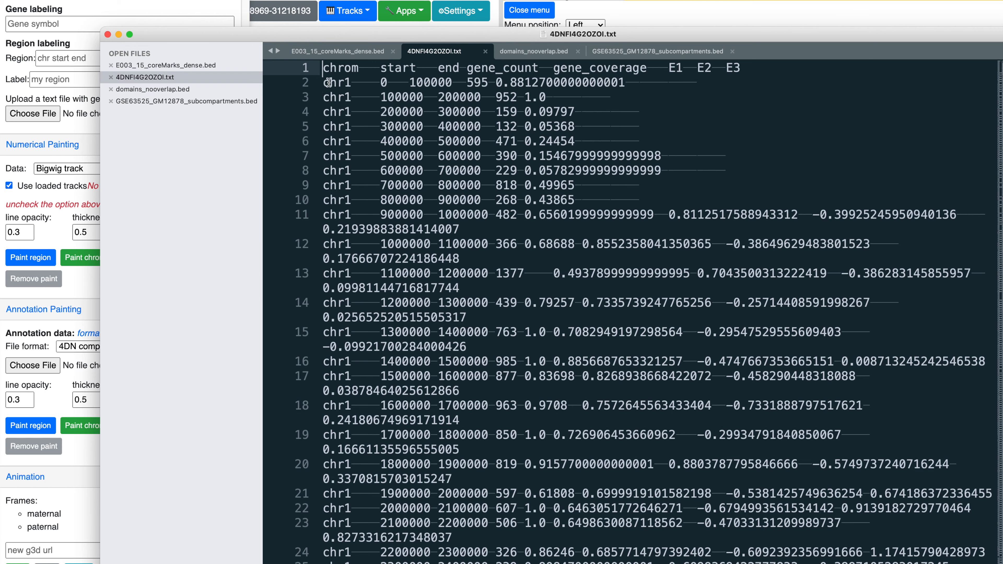
pyautogui.moveTo(321, 68); pyautogui.dragTo(615, 260)
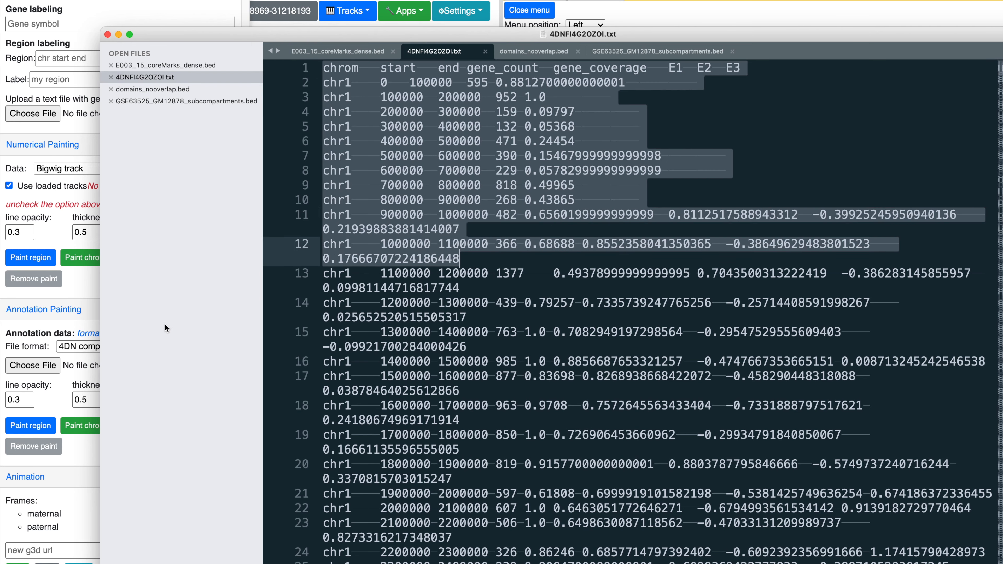
# - Back in the browser, load 4DNFI4G2OZOI.txt as annotation data and paint the region, then the chromosome with its compartments
pyautogui.click(86, 296)
pyautogui.click(39, 366)
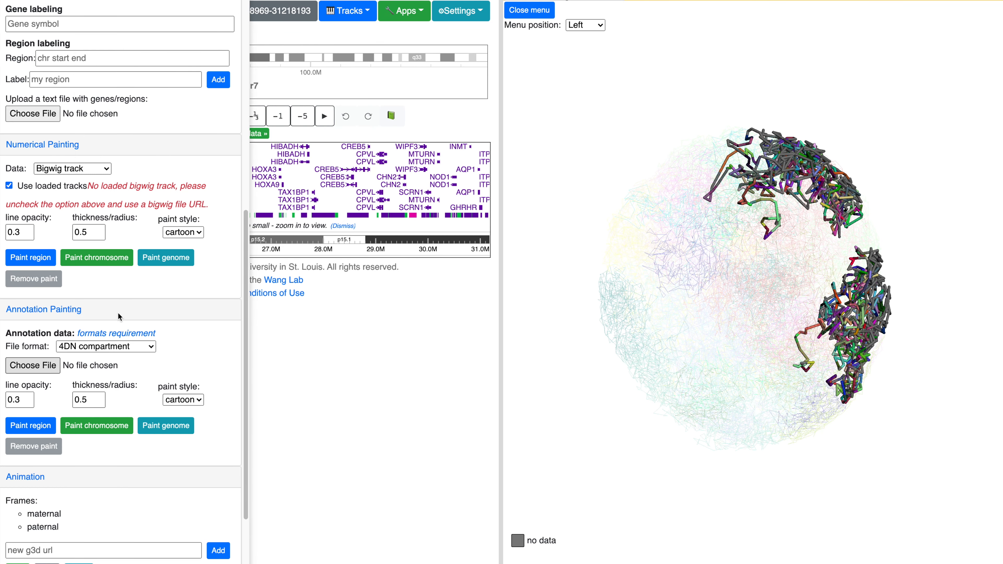
pyautogui.click(294, 137)
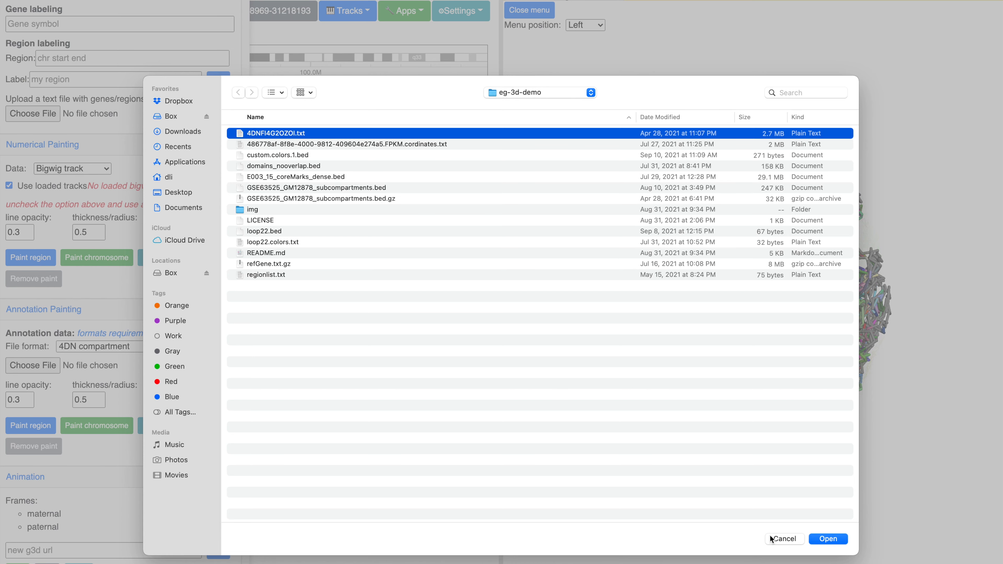
pyautogui.click(827, 538)
pyautogui.click(47, 422)
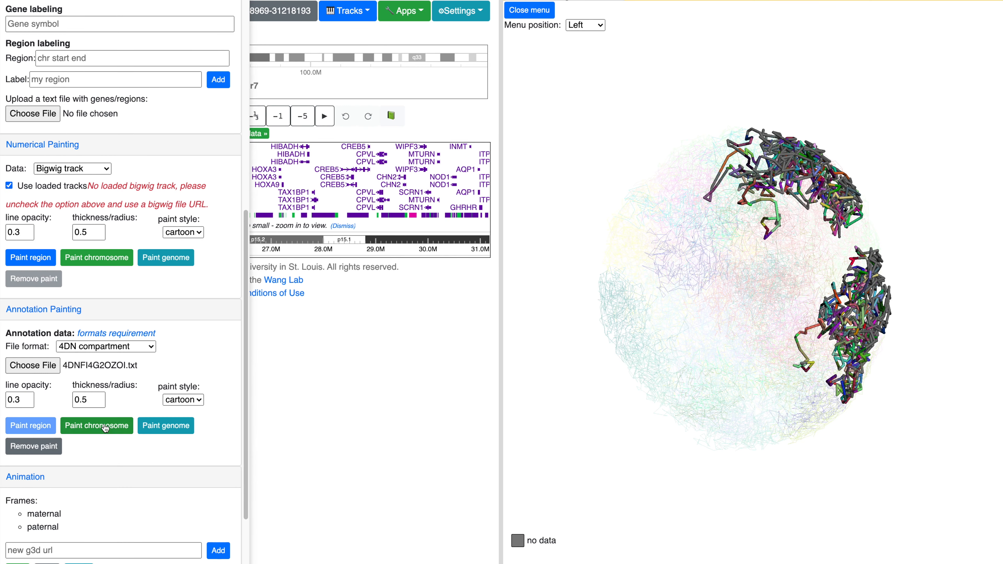
pyautogui.click(106, 427)
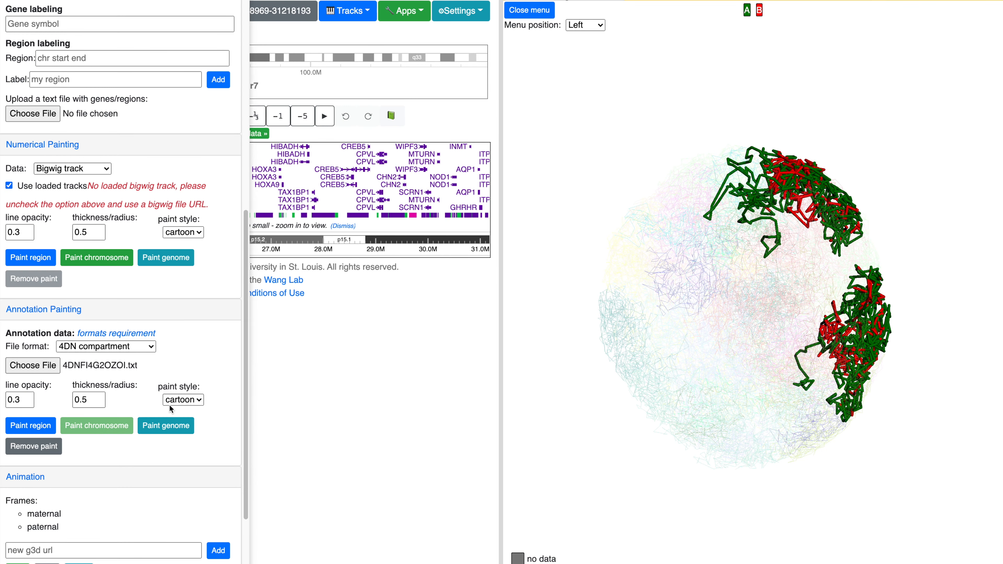
pyautogui.moveTo(780, 202); pyautogui.dragTo(684, 222)
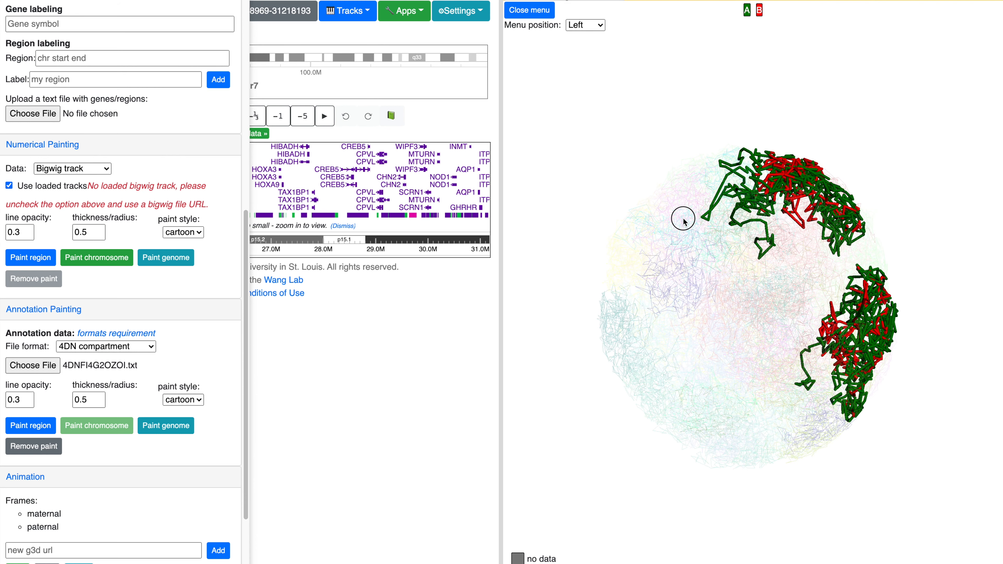
# - Recolor compartment A purple and compartment B dark green (hex 417505) in the 3D model
pyautogui.click(748, 10)
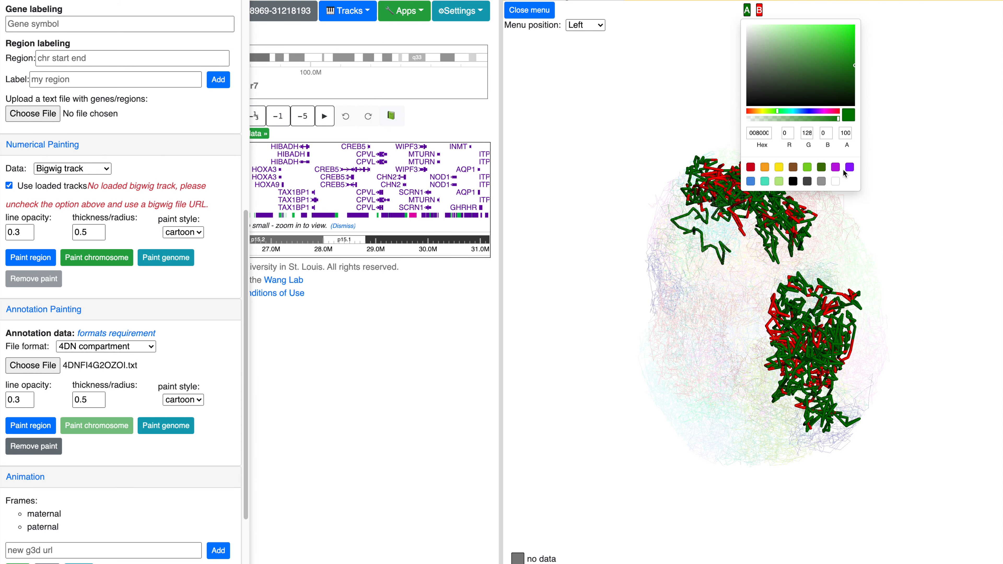
pyautogui.click(836, 167)
pyautogui.click(907, 137)
pyautogui.click(759, 10)
pyautogui.click(833, 167)
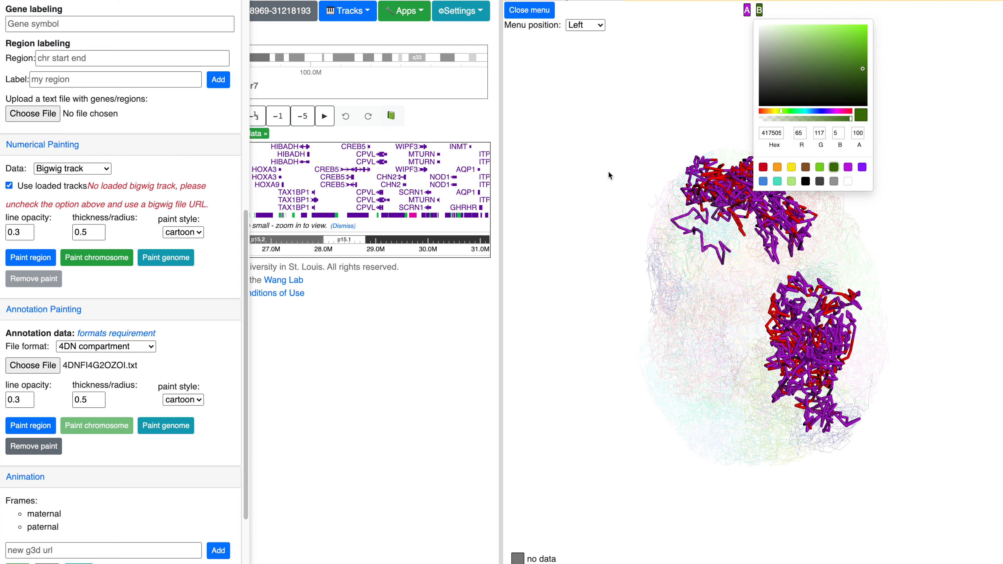
pyautogui.click(608, 171)
pyautogui.moveTo(672, 208)
pyautogui.mouseDown()
pyautogui.moveTo(657, 225)
pyautogui.moveTo(401, 307)
pyautogui.mouseUp()
# - Set the annotation format to Rao et.al compartment and locate the GSE63525_GM12878_subcompartments files in the eg-3d-demo folder
pyautogui.click(102, 347)
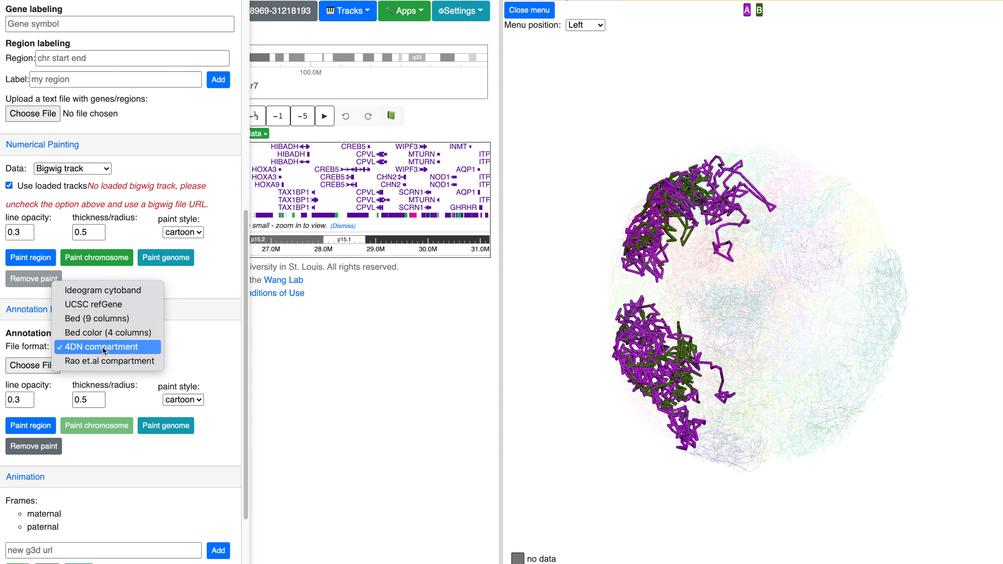
pyautogui.click(100, 362)
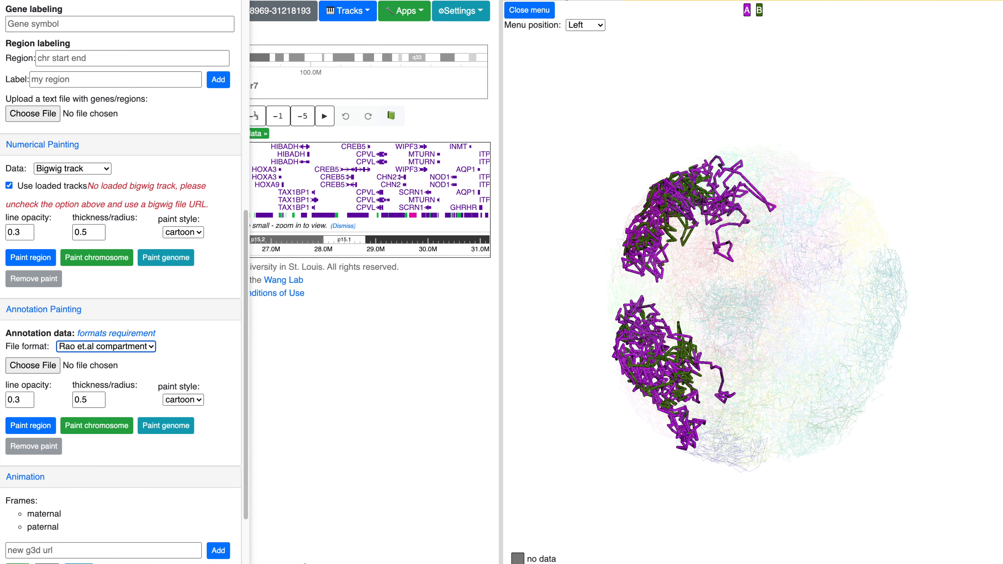
pyautogui.click(33, 365)
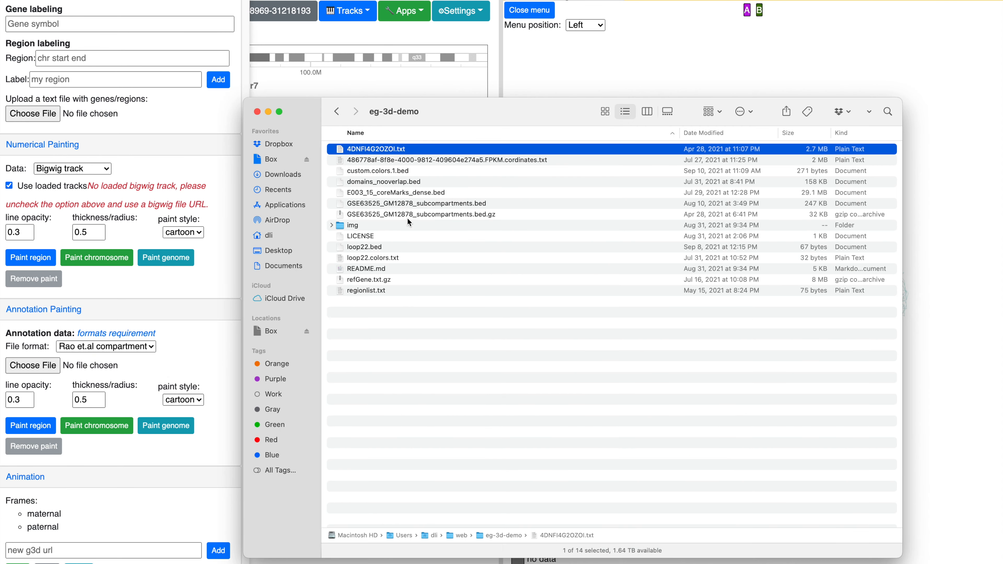
pyautogui.click(399, 204)
pyautogui.click(410, 214)
pyautogui.click(409, 207)
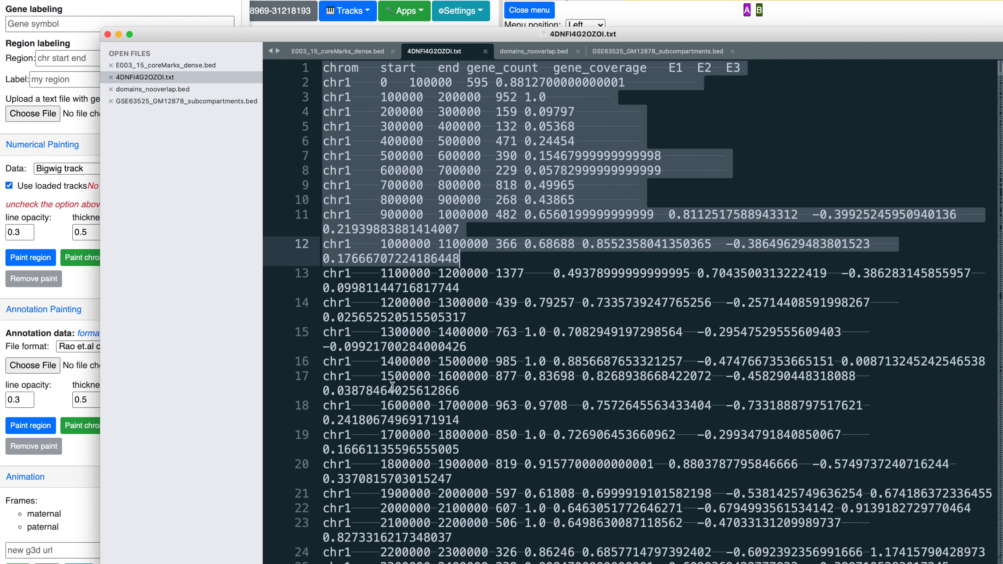
# - Examine the coordinate, subcompartment name and RGB color columns of GSE63525_GM12878_subcompartments.bed in the text editor
pyautogui.click(169, 100)
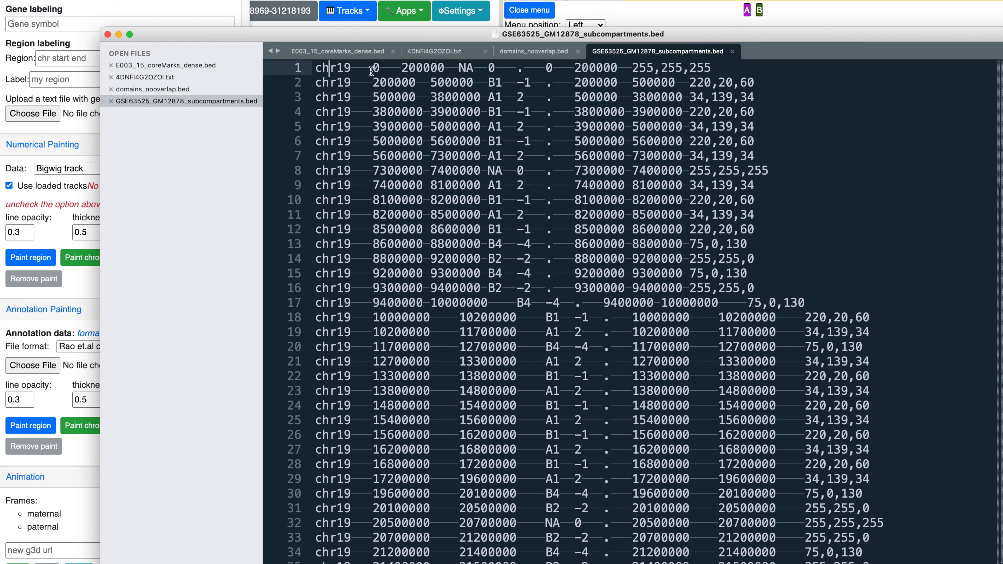
pyautogui.moveTo(372, 67); pyautogui.dragTo(445, 68)
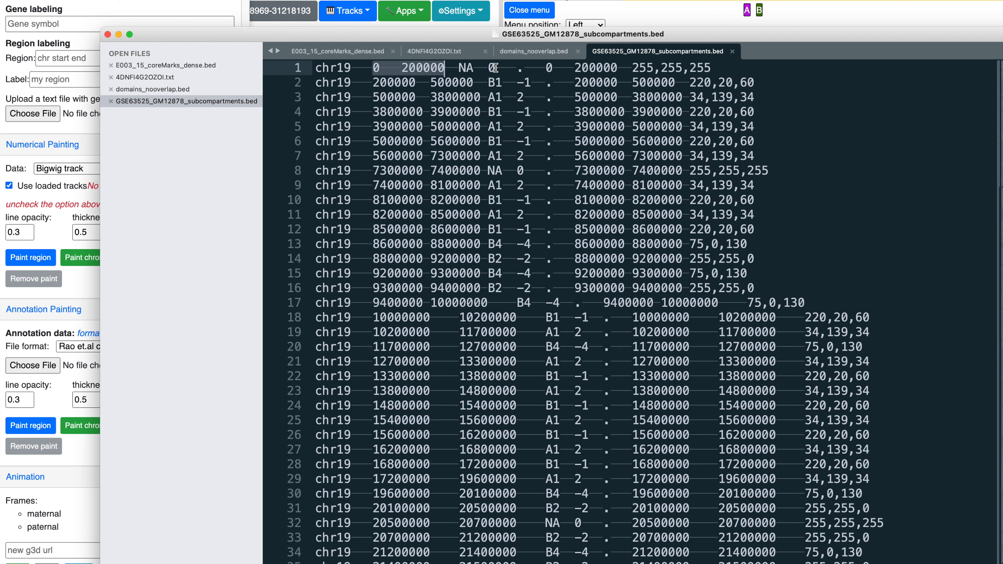
pyautogui.doubleClick(472, 67)
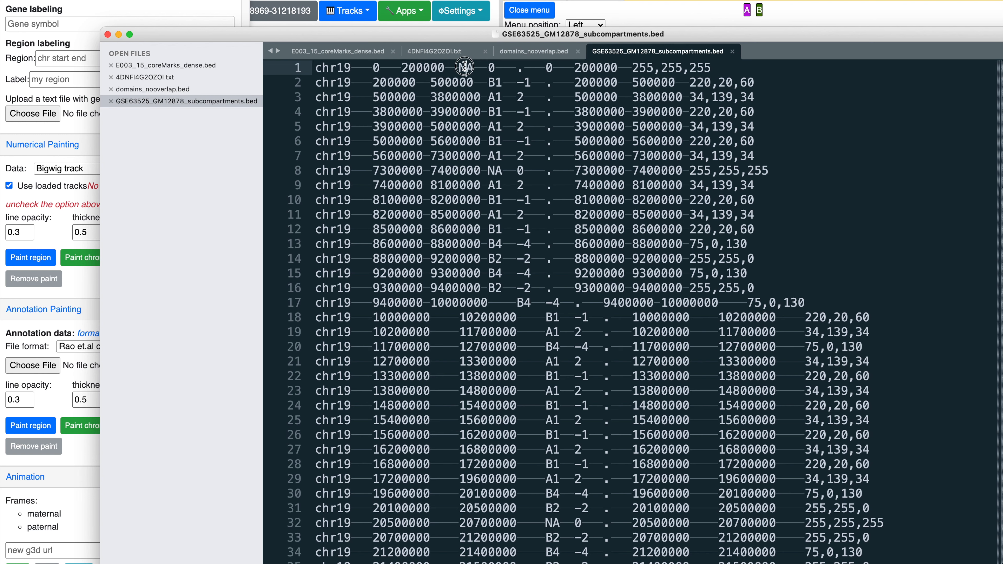
pyautogui.click(494, 83)
pyautogui.doubleClick(495, 97)
pyautogui.doubleClick(495, 156)
pyautogui.moveTo(691, 155); pyautogui.dragTo(762, 172)
# - Back in the browser, load GSE63525_GM12878_subcompartments.bed.gz as annotation data and paint the chromosome with its subcompartments
pyautogui.click(77, 298)
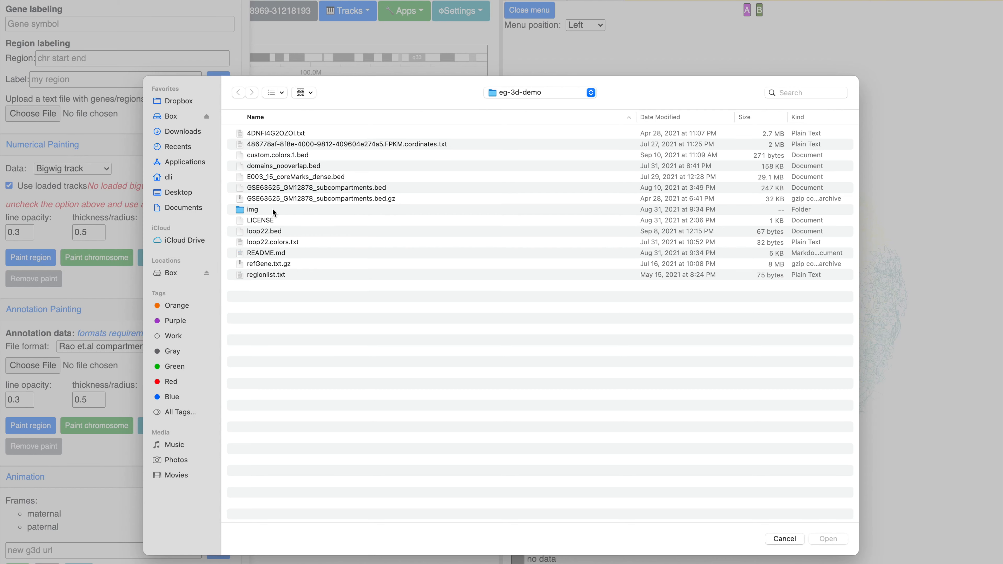
pyautogui.click(341, 198)
pyautogui.click(340, 189)
pyautogui.click(372, 194)
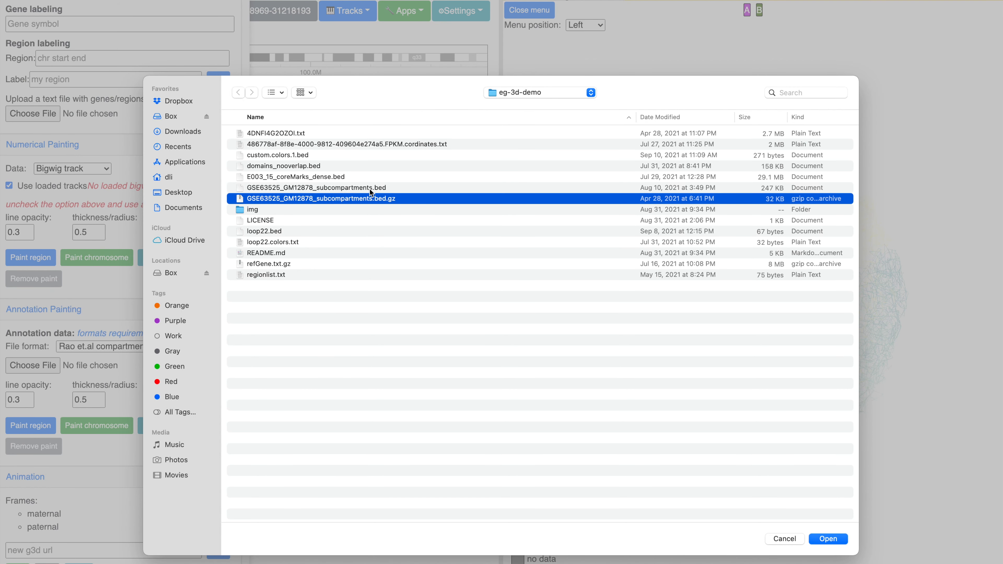
pyautogui.click(843, 545)
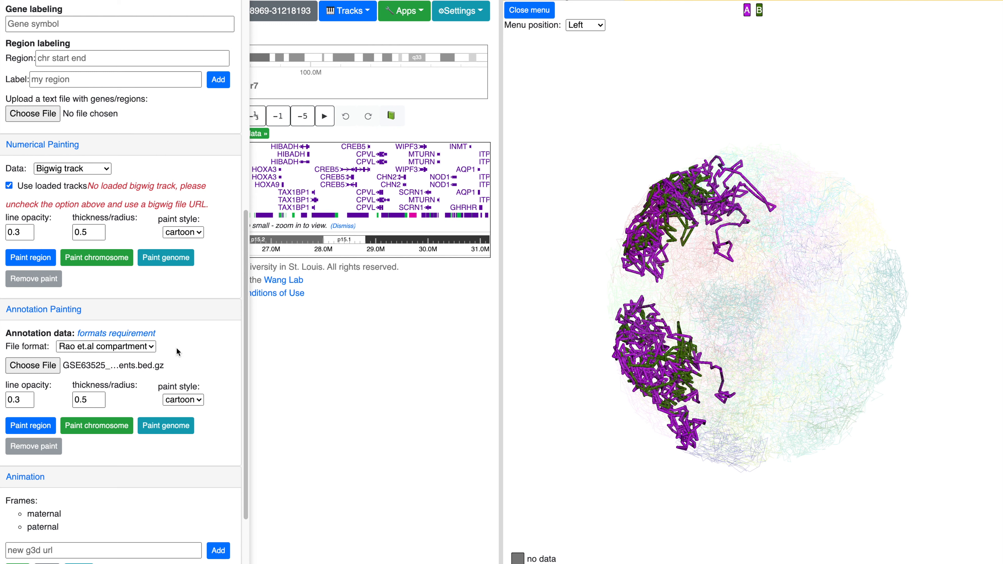
pyautogui.click(78, 433)
pyautogui.click(104, 432)
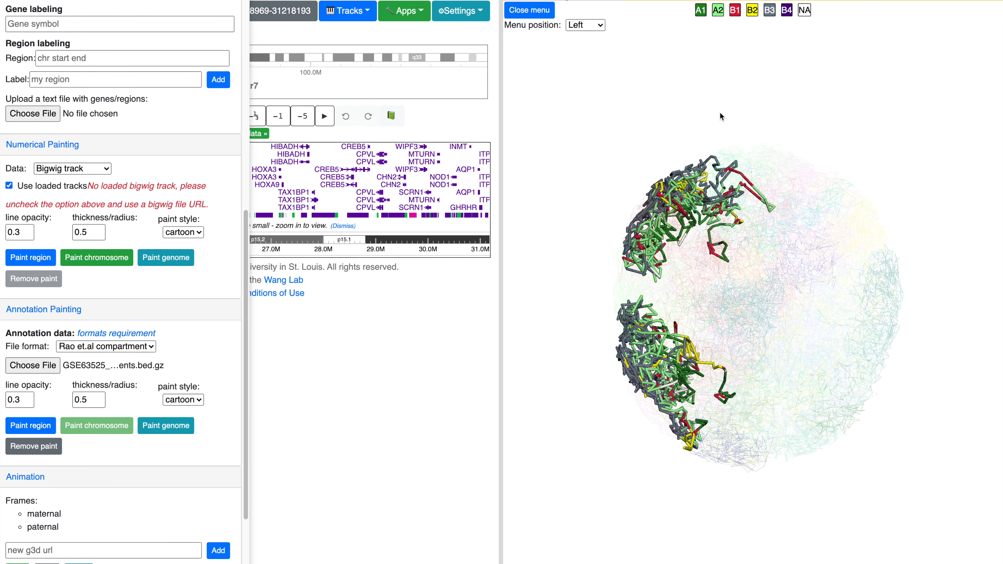
# - Recolor subcompartment A1 purple, then paint the whole genome with the subcompartment annotation
pyautogui.click(702, 12)
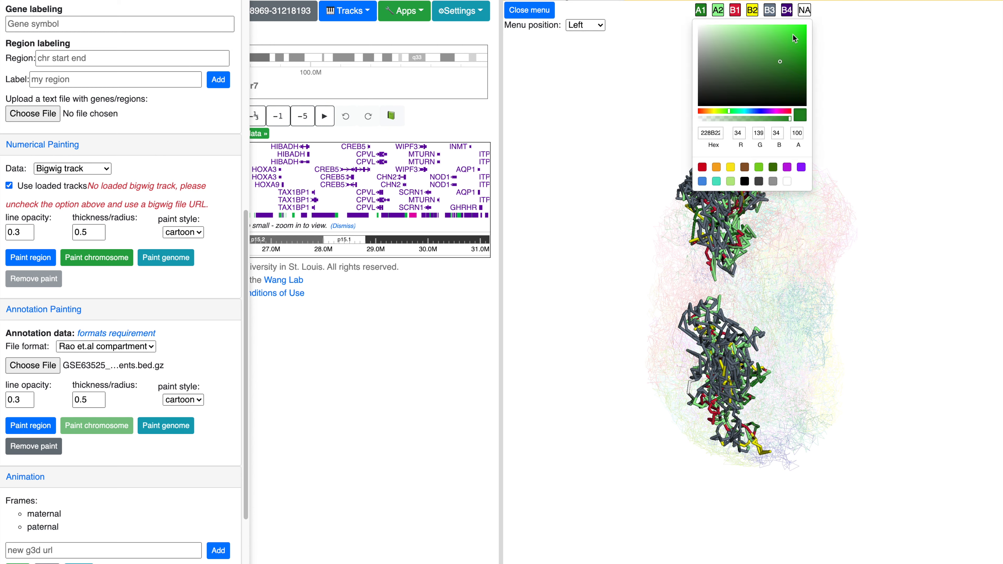
pyautogui.click(790, 112)
pyautogui.click(801, 167)
pyautogui.click(657, 188)
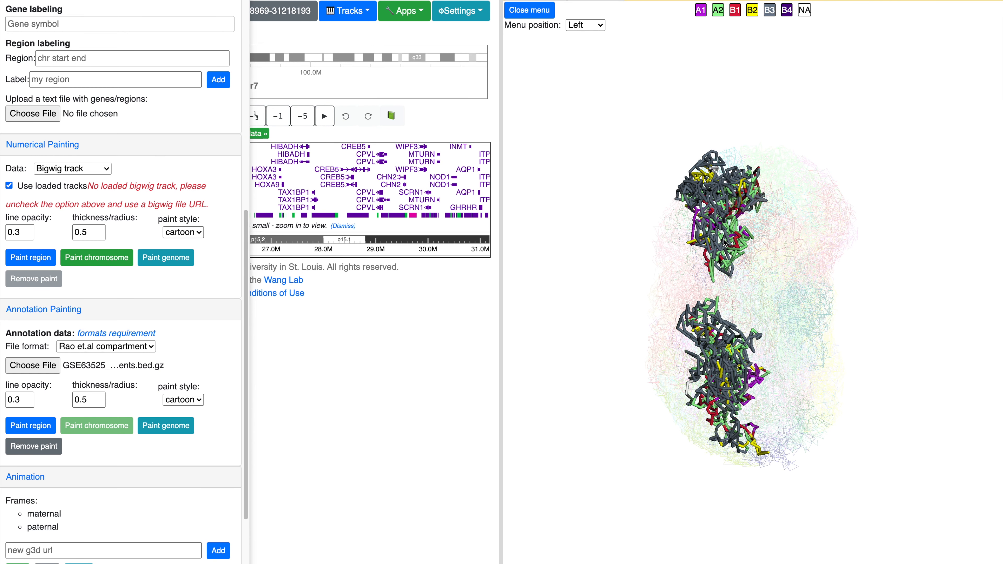
pyautogui.click(160, 429)
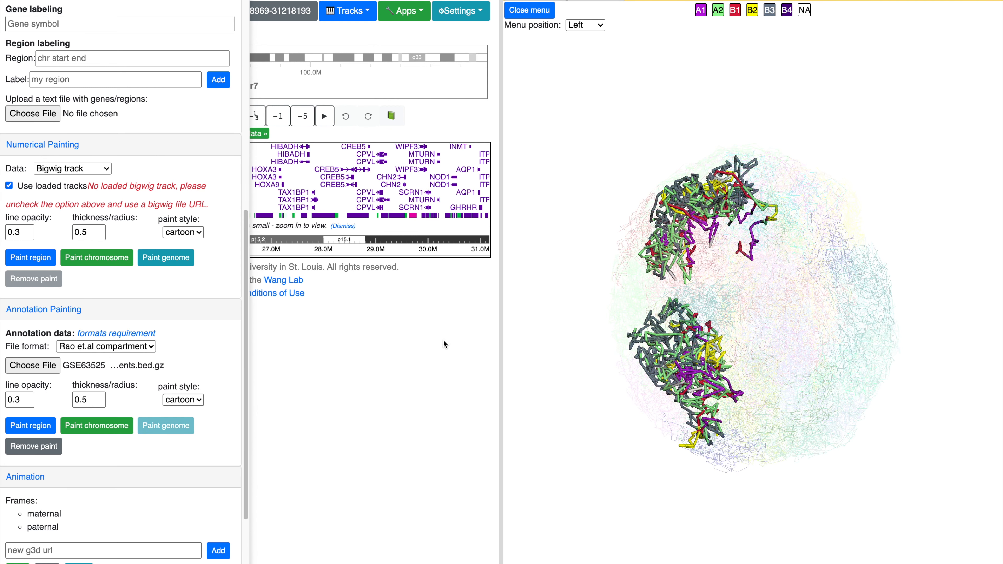